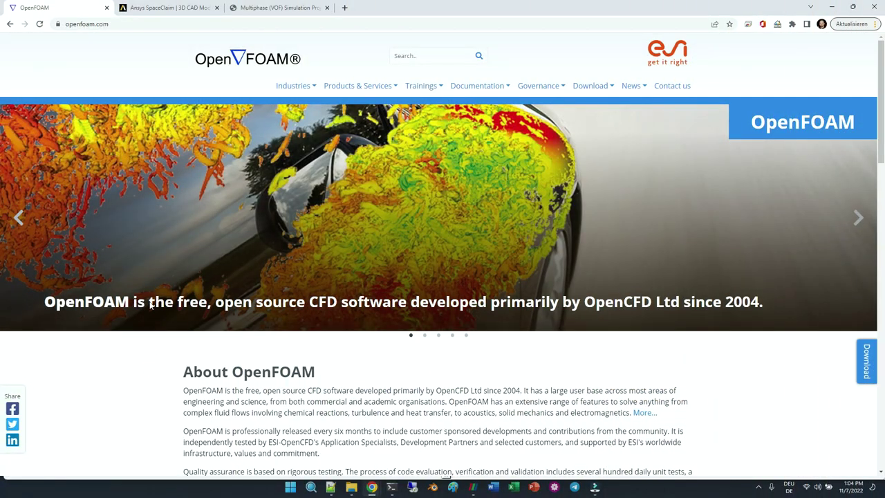
Bring up the Ansys SpaceClaim product overview page in Chrome.
click(163, 8)
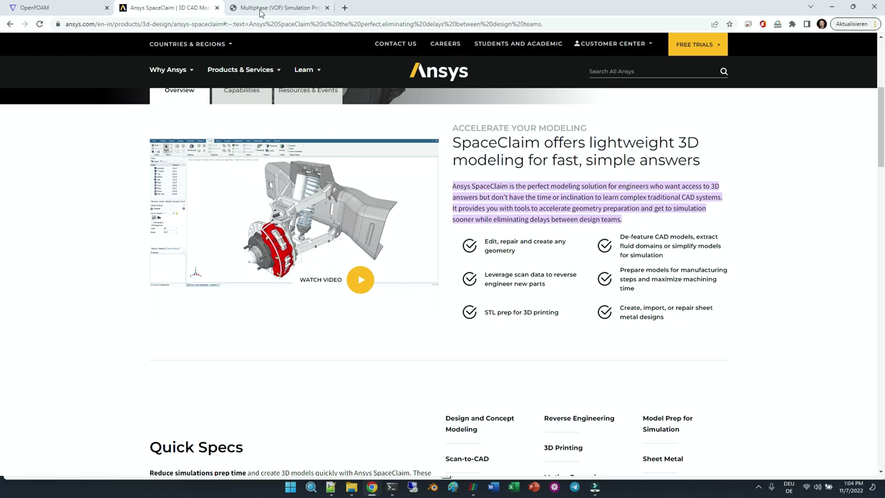
From the Multiphase (VOF) Simulation Project page, open the case files link in a new tab.
click(261, 9)
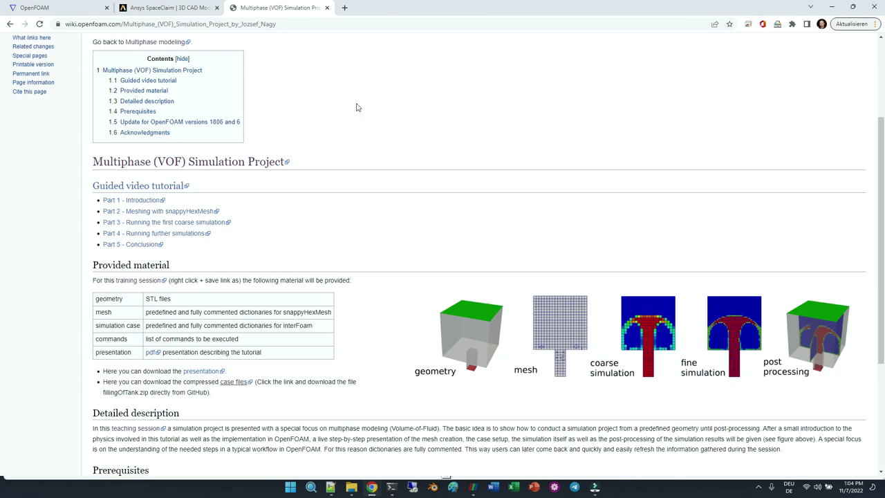
scroll(381, 258, up, 2)
scroll(312, 345, down, 3)
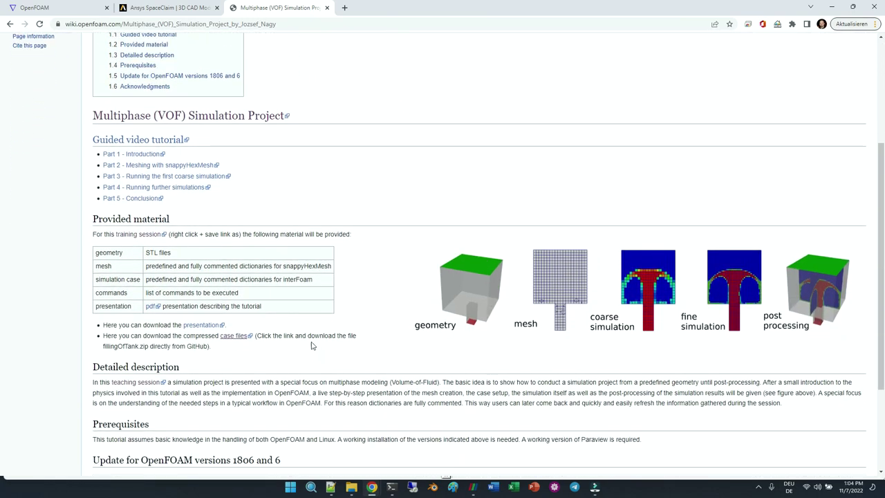
triple_click(101, 252)
click(223, 251)
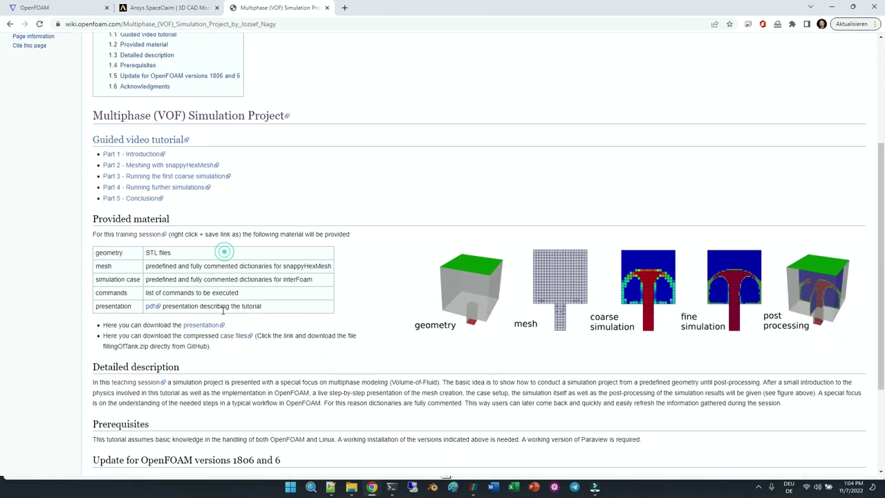
right_click(240, 343)
click(260, 346)
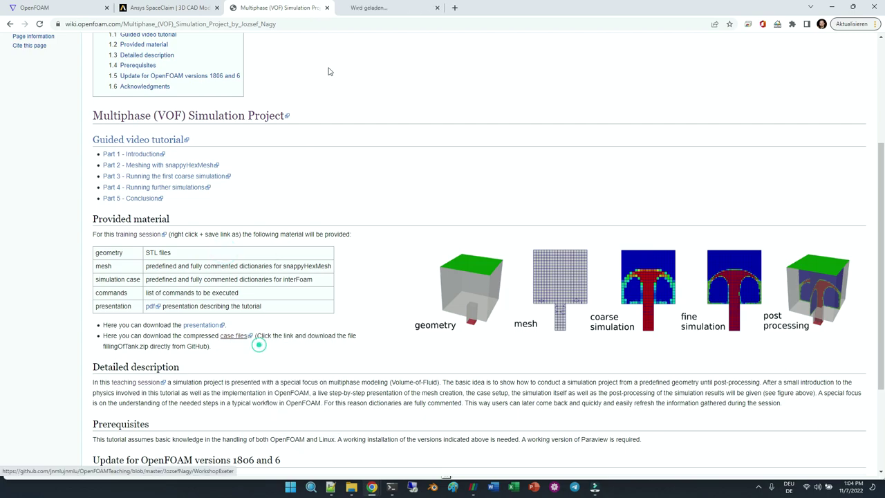
In the GitHub repository, browse into fillingOfTank and then its geometry folder.
click(384, 7)
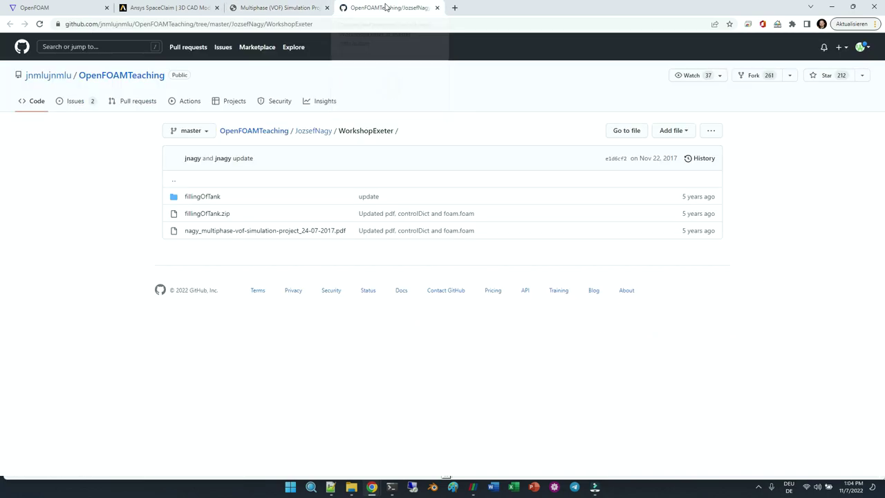
click(206, 197)
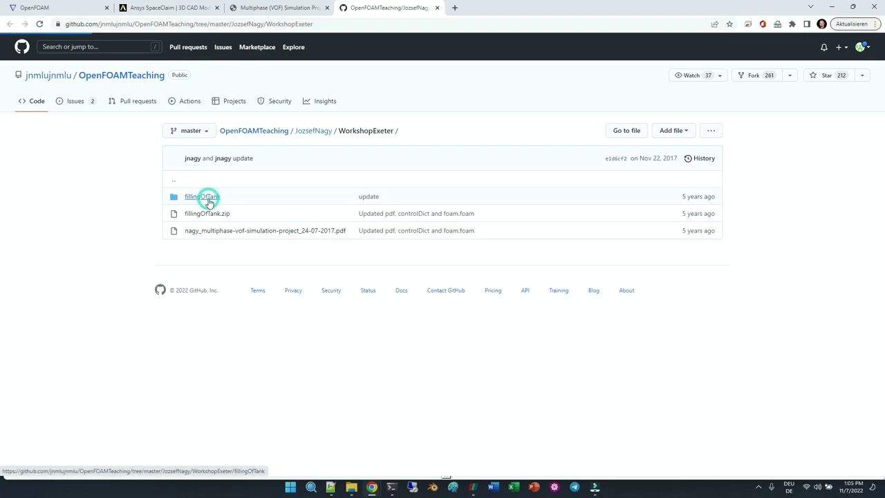
click(198, 216)
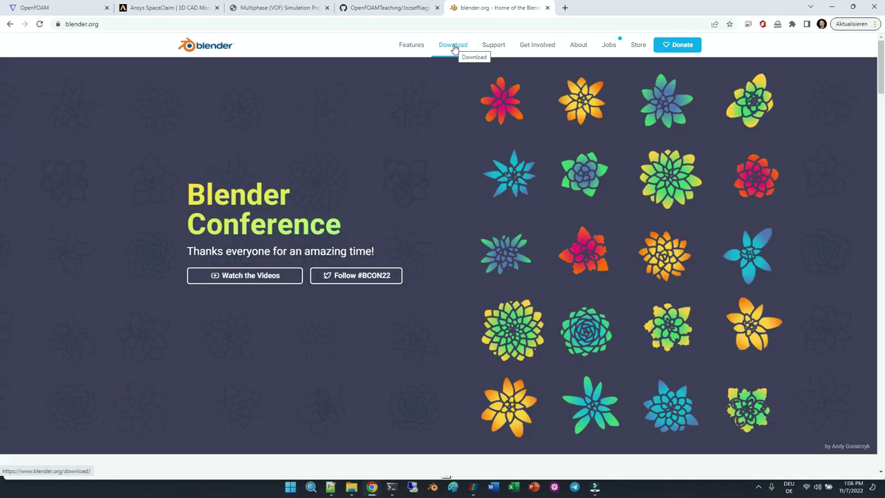
Go to Blender's download page, then dismiss the Blender welcome splash.
click(453, 47)
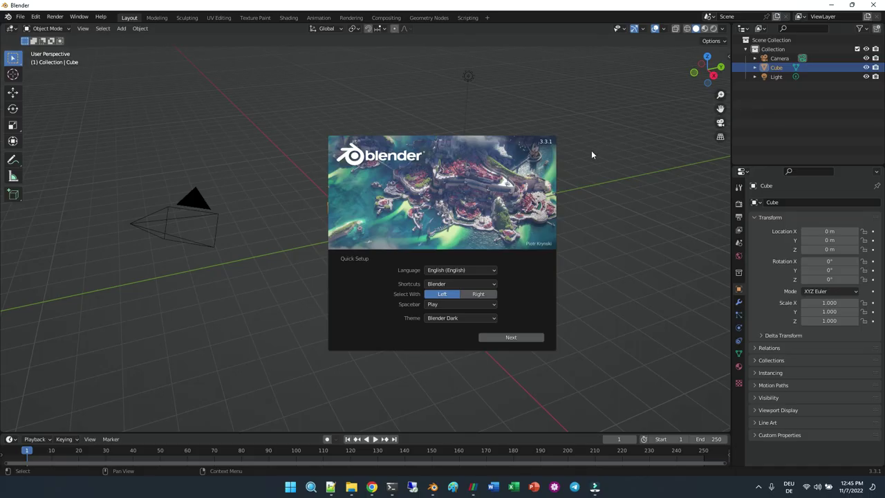
click(592, 152)
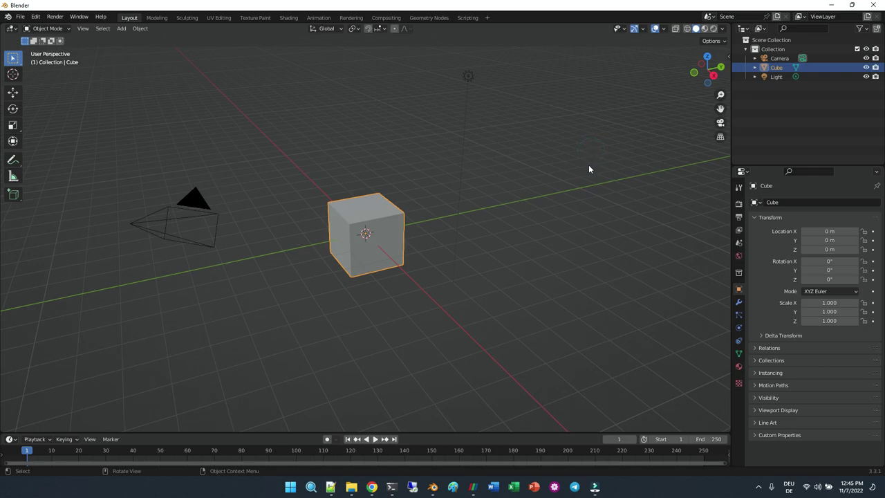
Delete the default Camera, Cube and Light from the scene.
click(775, 58)
shift+click(775, 76)
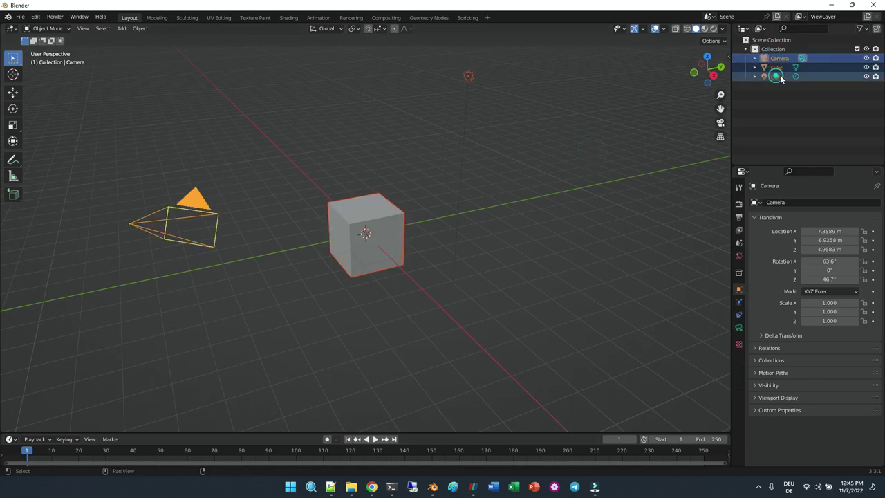
key(Delete)
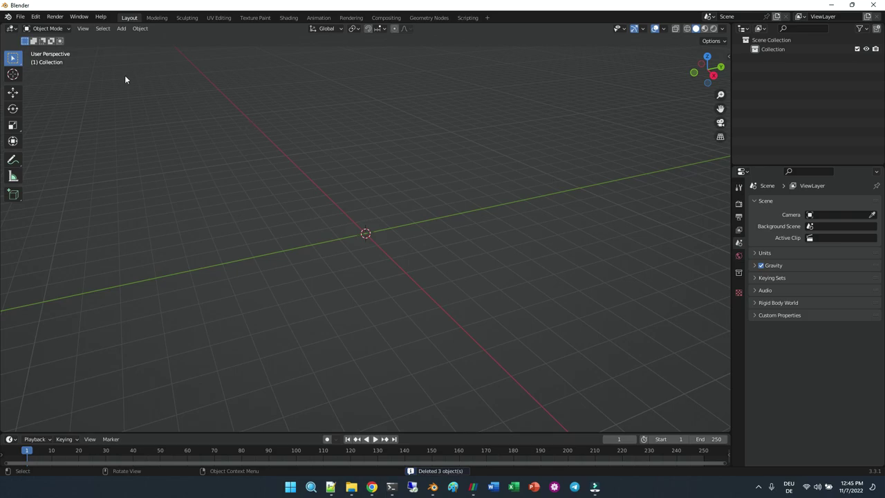
Import geometry.stl as a bent tube mesh via File > Import > STL.
click(22, 18)
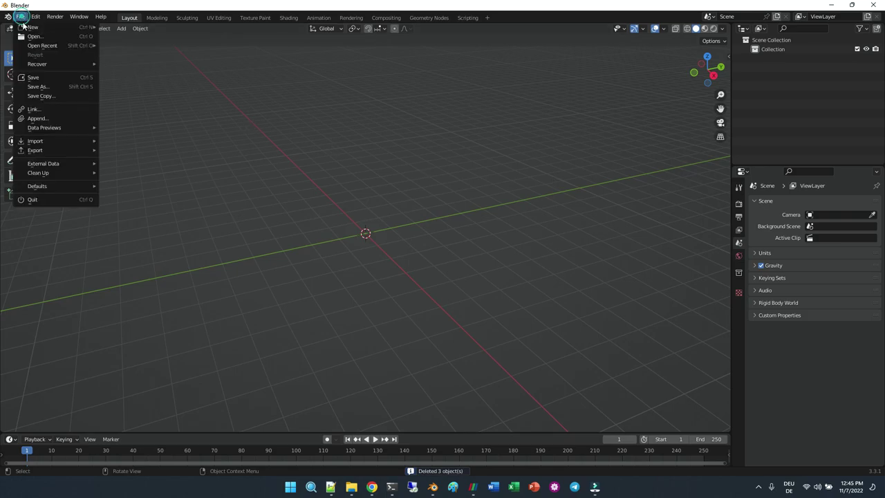
mouse_move(39, 144)
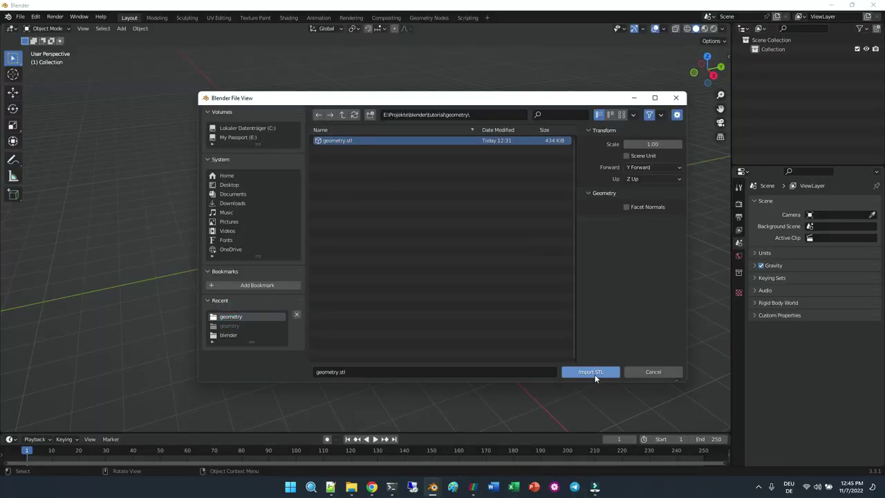
click(592, 372)
middle_drag(294, 311, 398, 302)
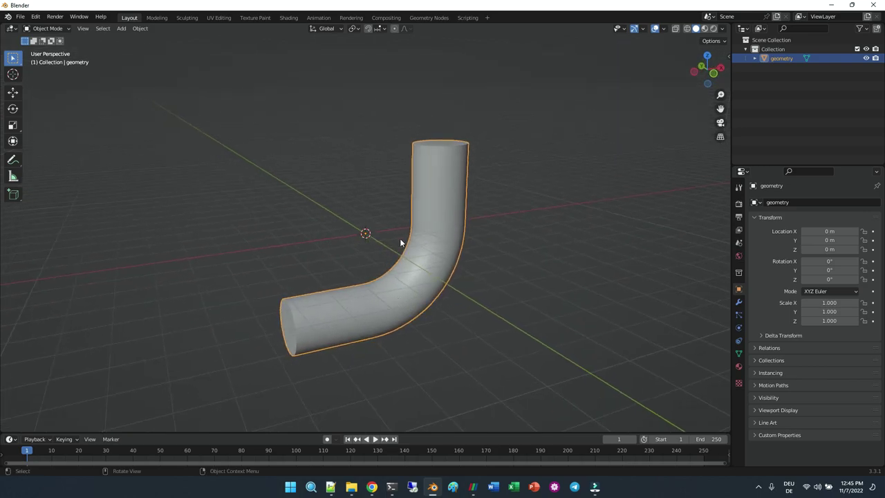
Try moving the tube along X, Y and Z, cancelling so it stays at the origin.
key(g)
key(Escape)
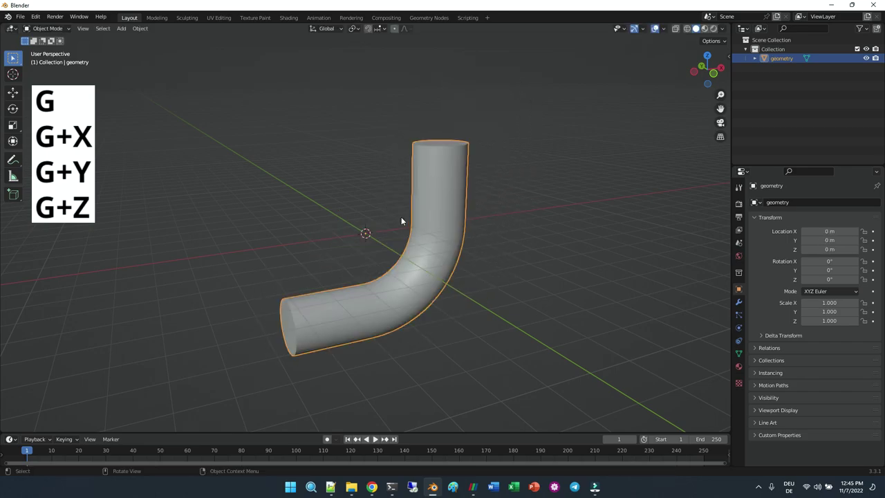
key(g)
key(x)
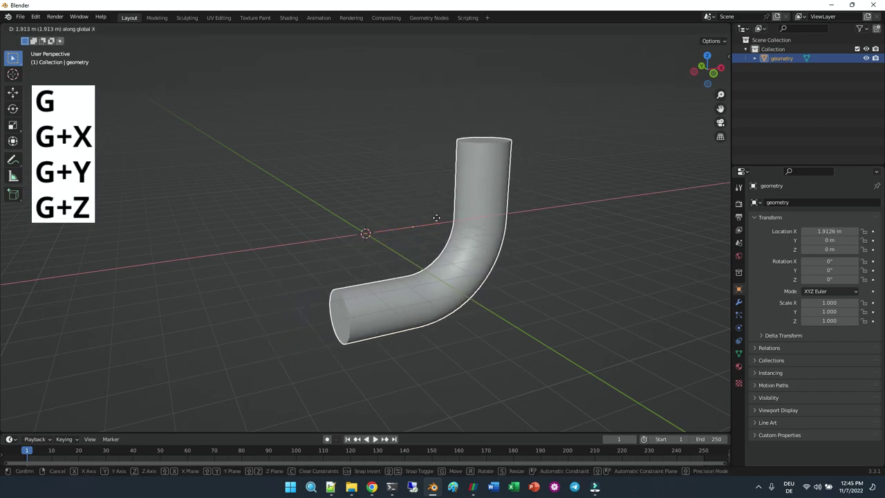
key(y)
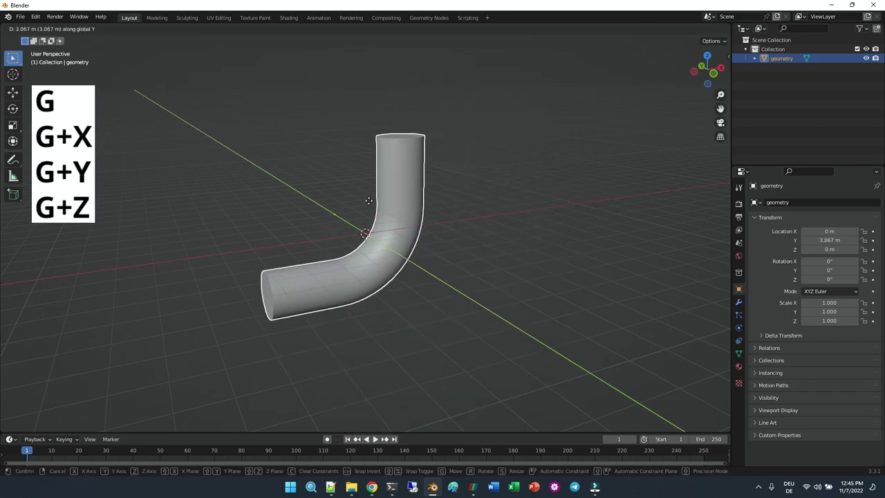
key(z)
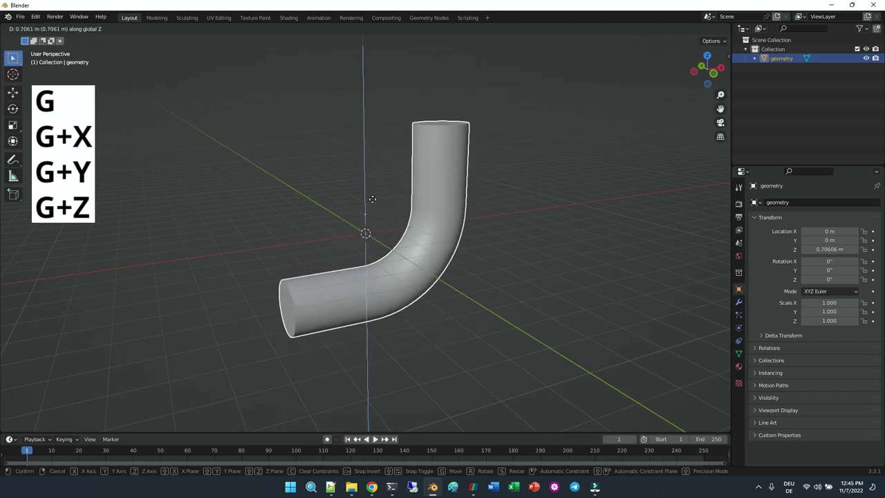
key(Escape)
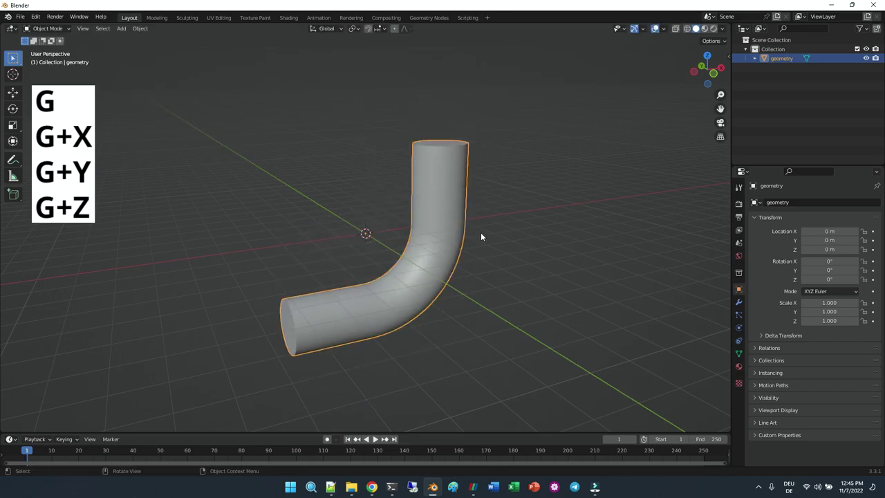
Test uniform and per-axis resizes, then scale the tube up to roughly double size.
key(s)
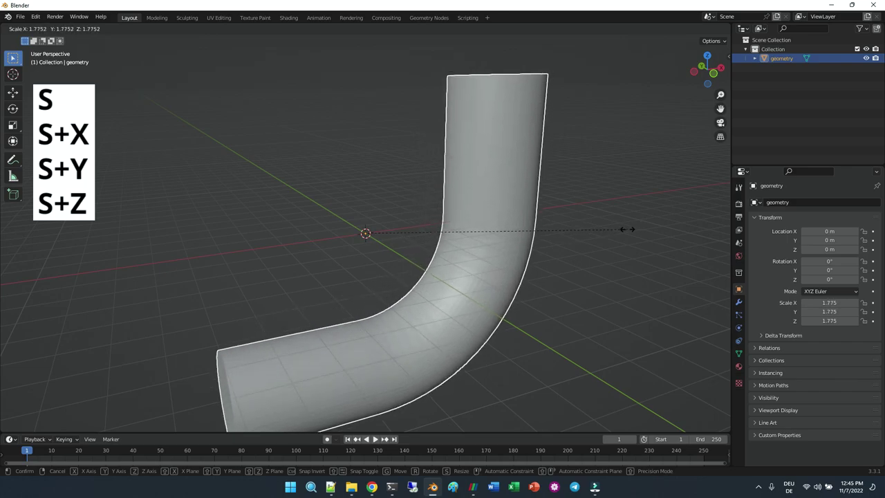
mouse_move(470, 231)
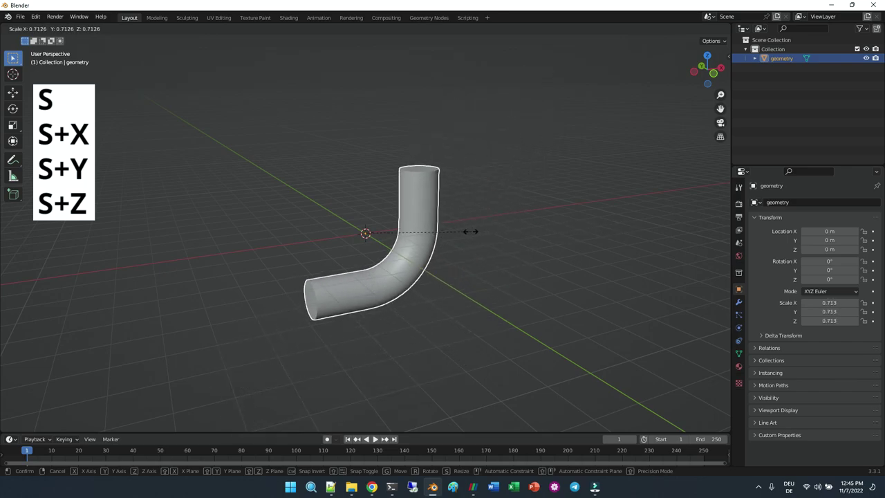
key(Escape)
key(s)
key(x)
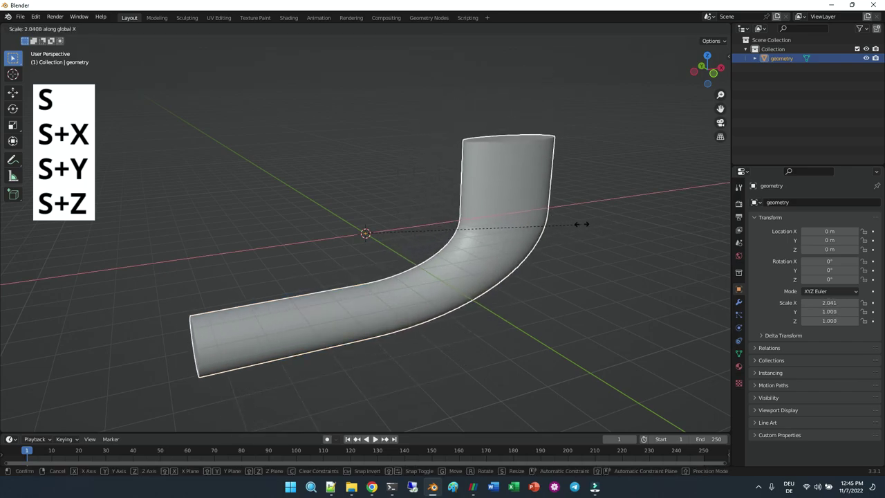
key(Escape)
key(s)
key(y)
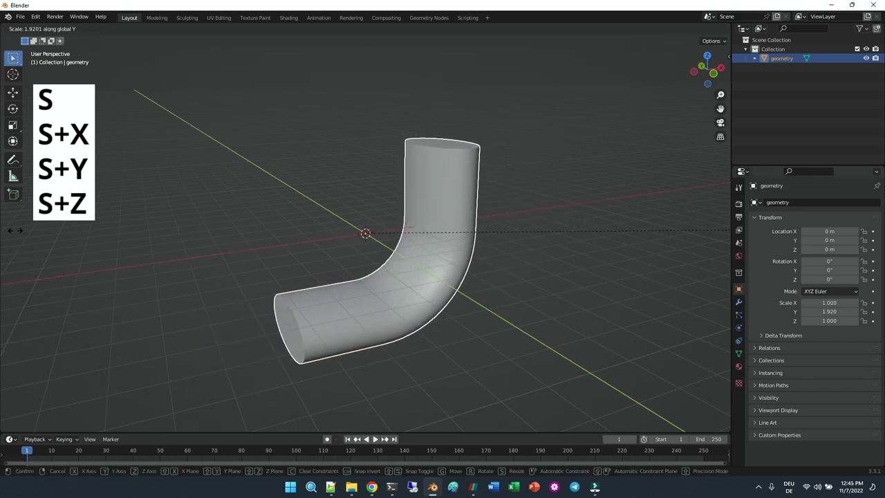
key(Escape)
key(s)
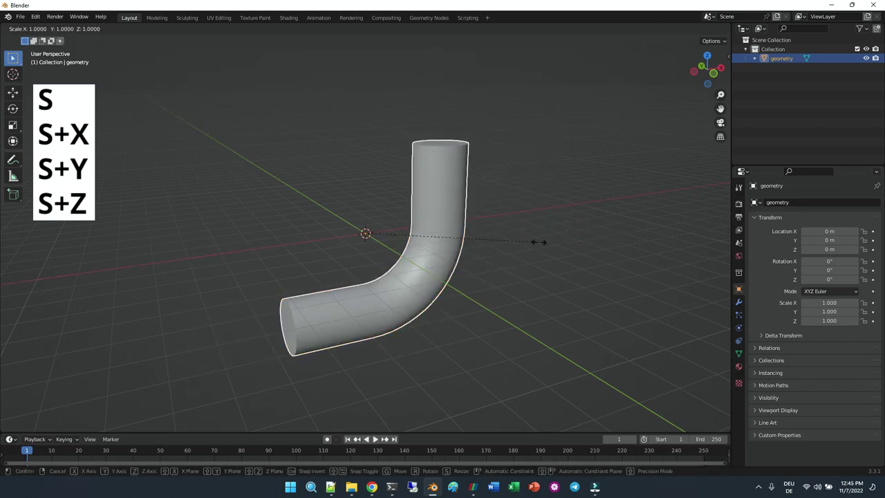
key(z)
key(Escape)
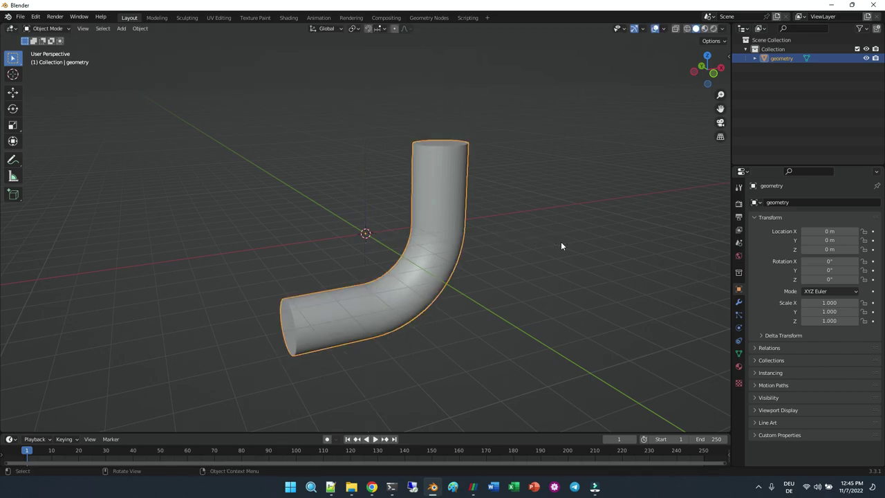
key(s)
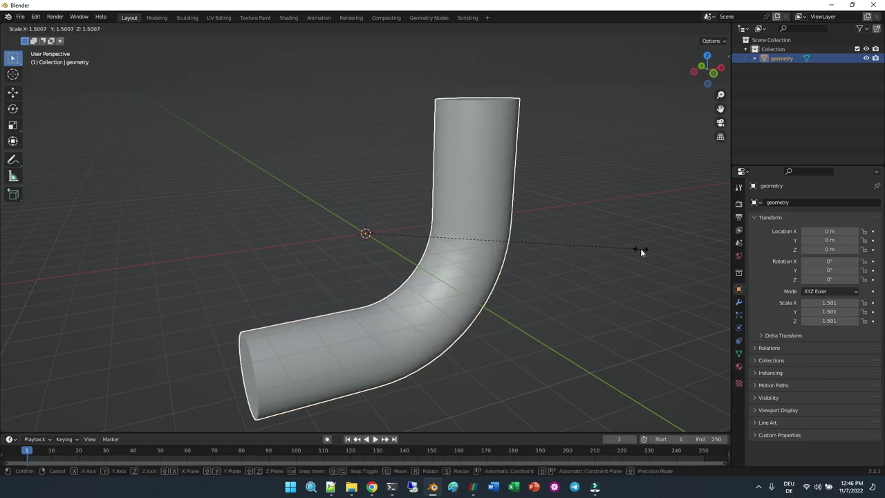
key(Escape)
key(s)
click(587, 289)
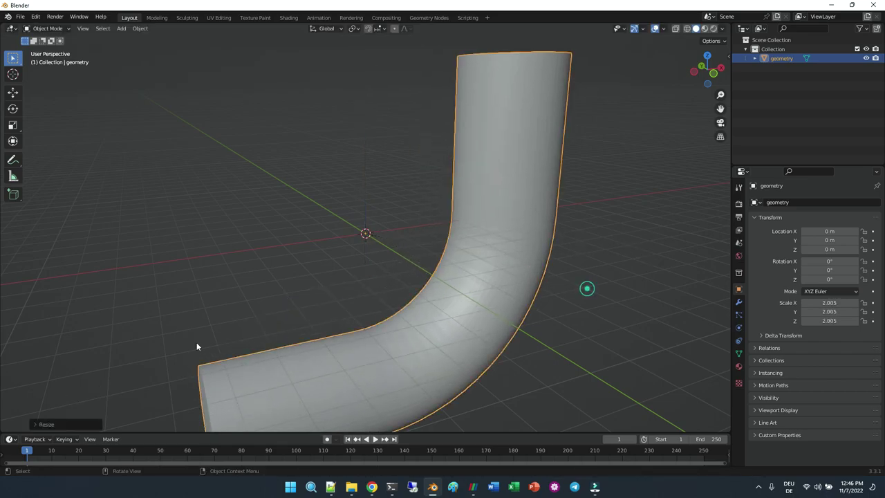
Set the resize to exactly 2 on X, Y and Z in the redo panel.
click(38, 424)
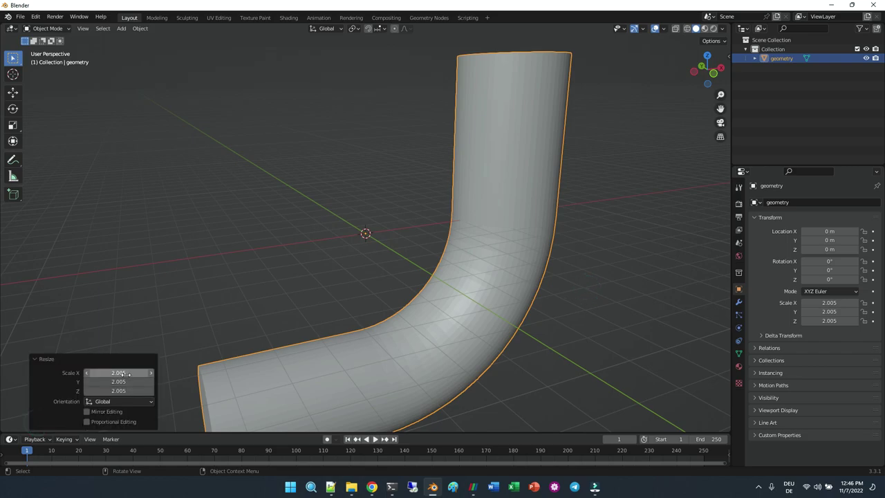
click(126, 374)
text(2)
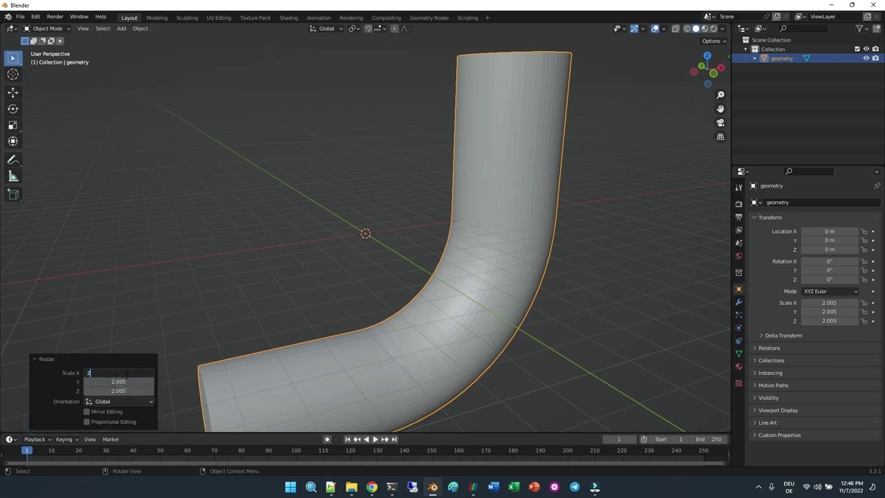
key(Tab)
text(2)
key(Tab)
key(Return)
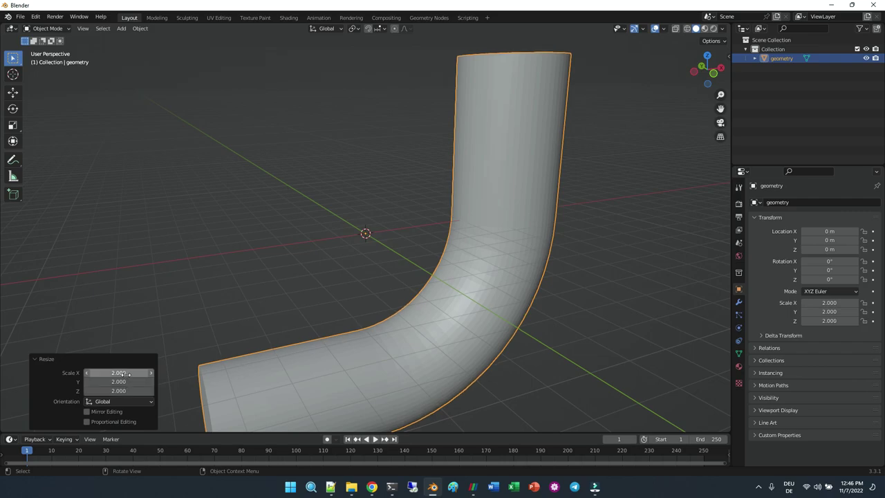
scroll(401, 300, down, 3)
middle_drag(401, 300, 427, 301)
Put the tube into Edit Mode through the interaction mode list.
key(Tab)
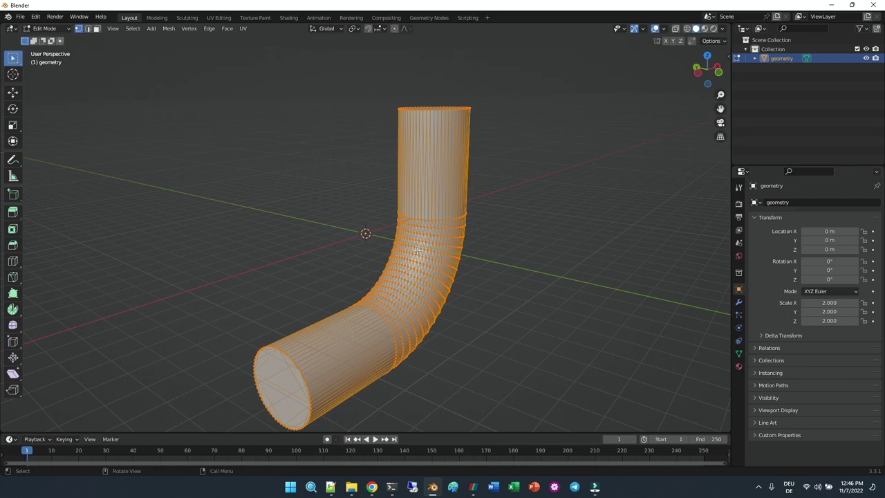
key(Tab)
click(45, 28)
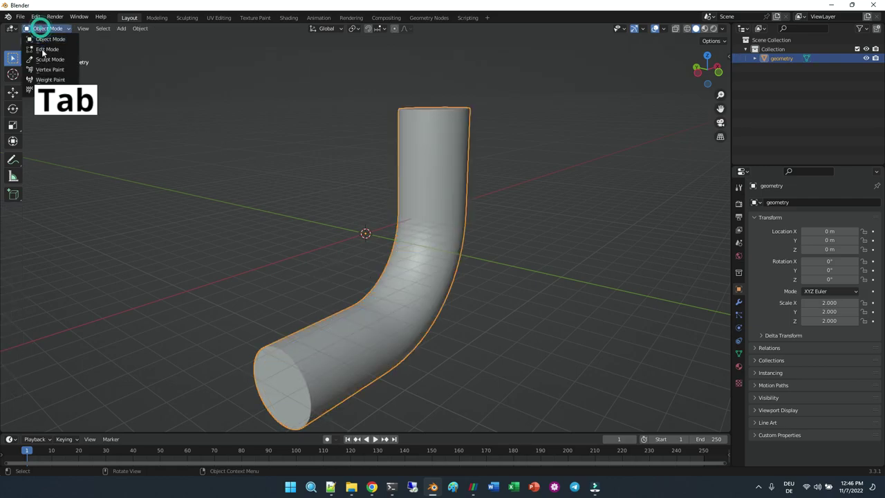
click(46, 49)
middle_drag(253, 249, 314, 306)
scroll(317, 311, up, 1)
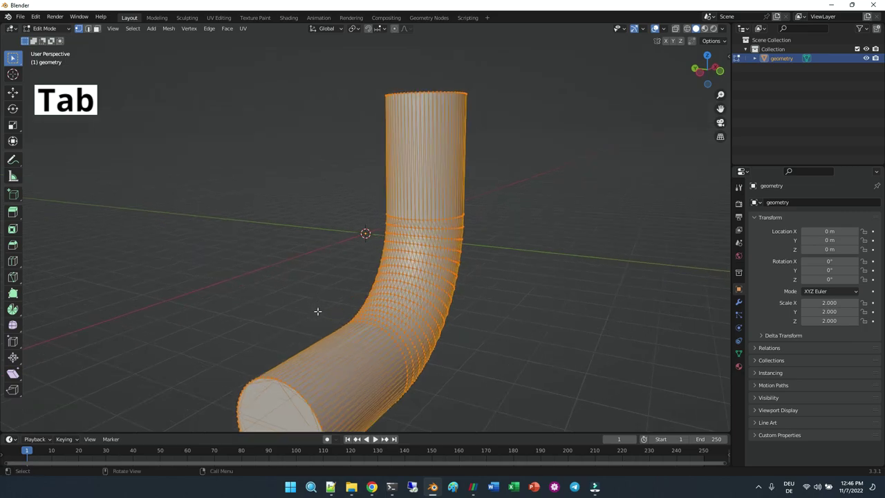
scroll(317, 311, up, 5)
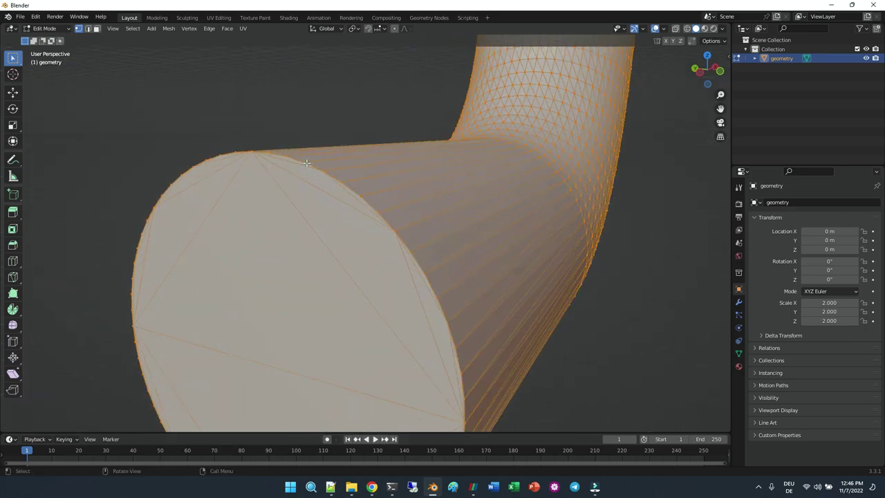
Pick a single edge, try moving it and cancel, then clear the selection.
click(304, 162)
middle_drag(360, 154, 325, 160)
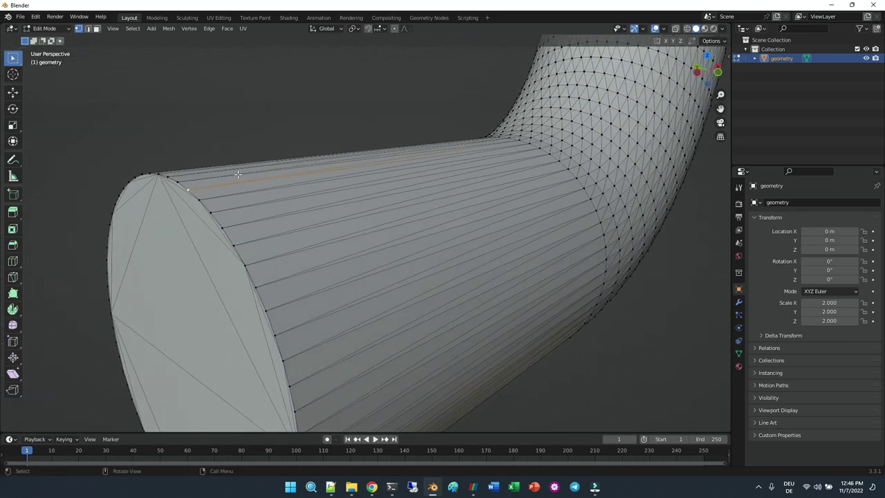
key(g)
right_click(236, 145)
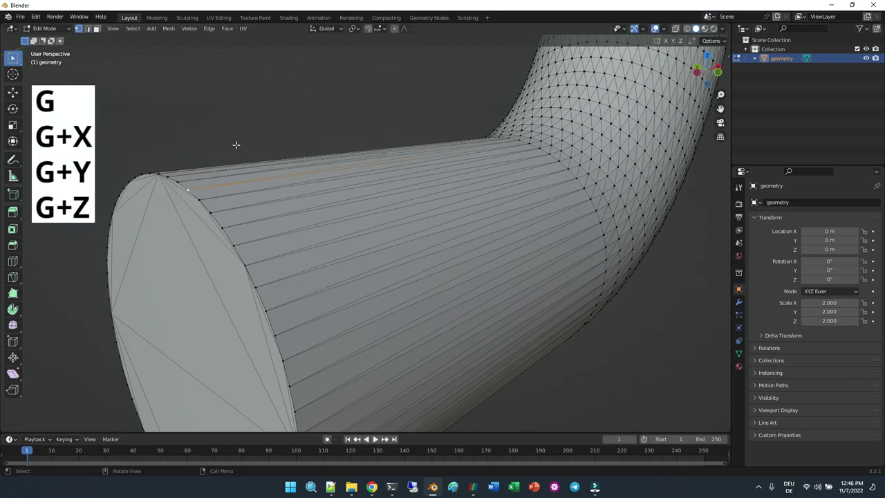
scroll(230, 211, down, 6)
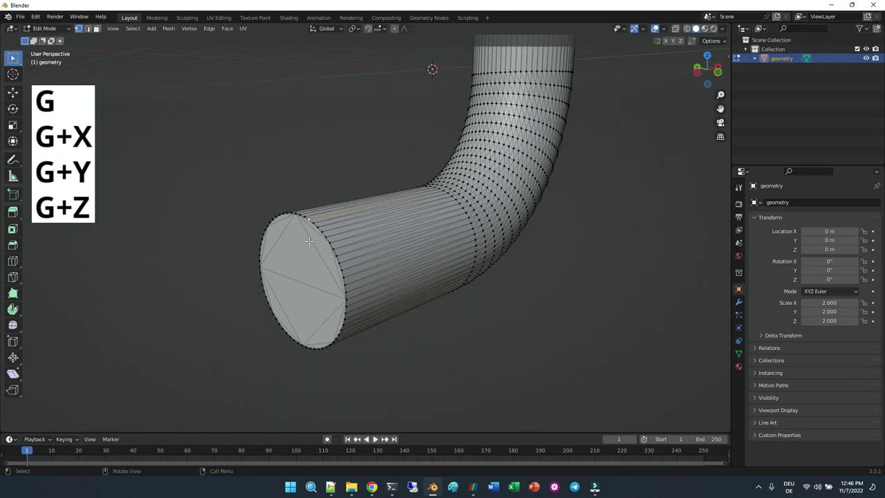
key(a)
key(alt+a)
Box-select the lower leg's end cap vertices, testing and cancelling a scale.
key(b)
drag(204, 185, 369, 395)
key(s)
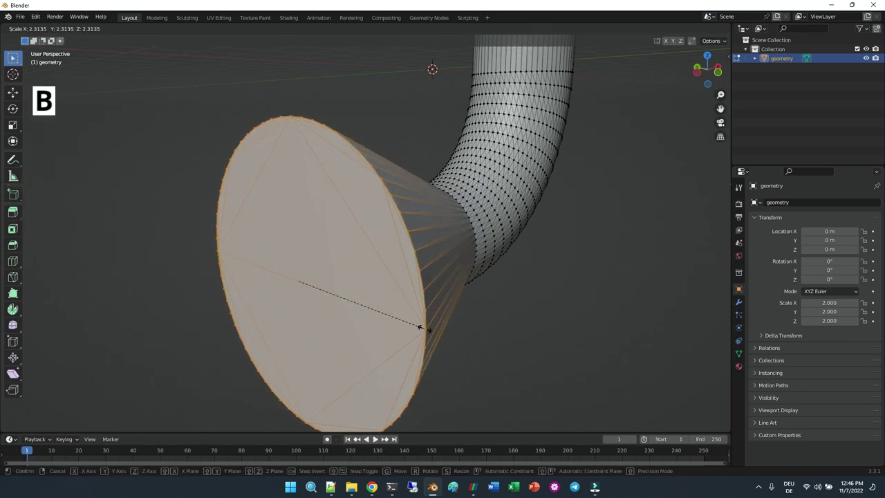
right_click(410, 296)
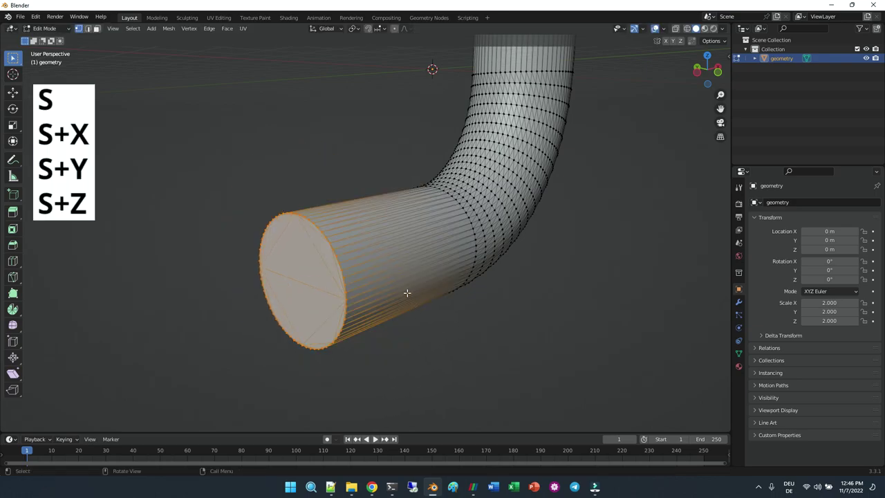
key(s)
right_click(455, 307)
middle_drag(508, 282, 488, 287)
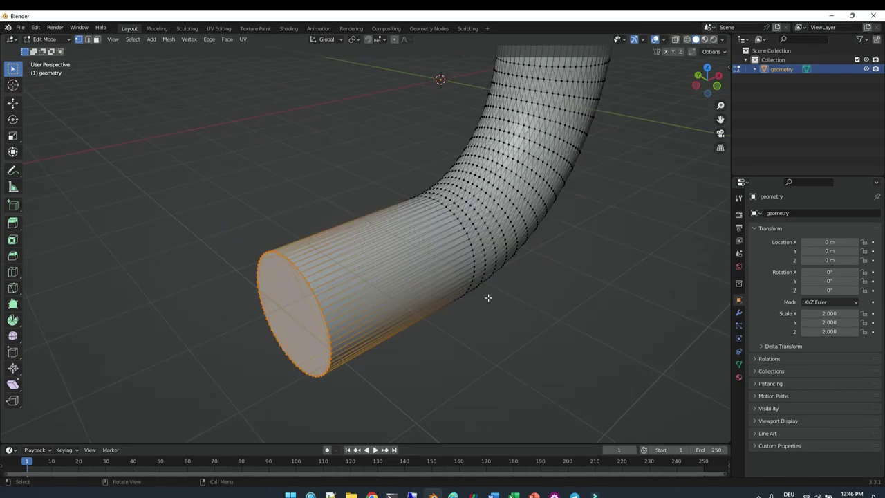
Separate the selected lower end cap into its own object, then locate the top cap faces.
key(p)
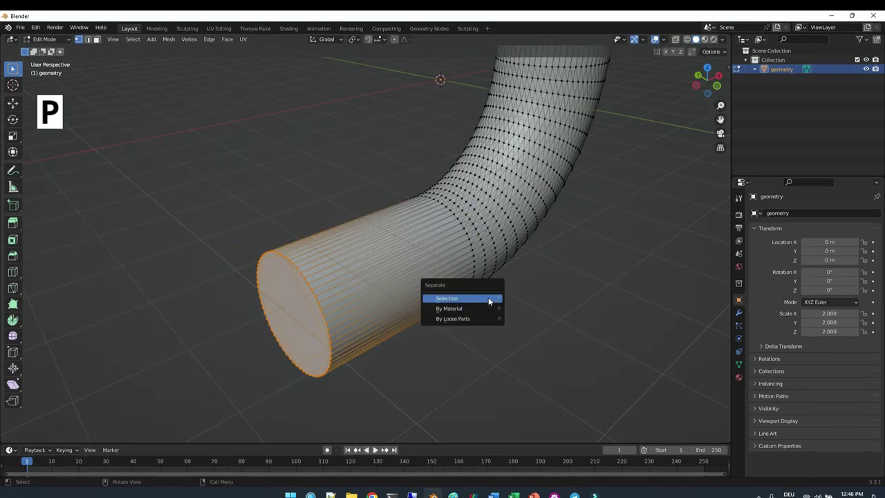
click(489, 300)
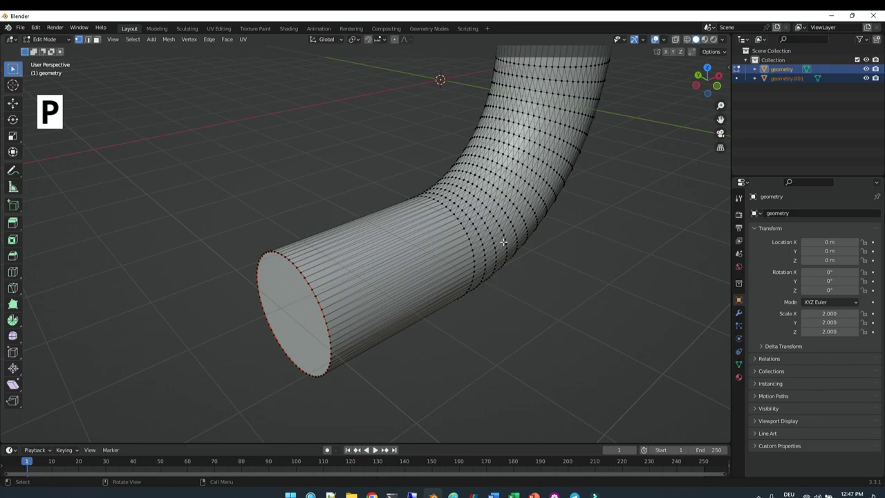
click(96, 40)
middle_drag(387, 173, 440, 201)
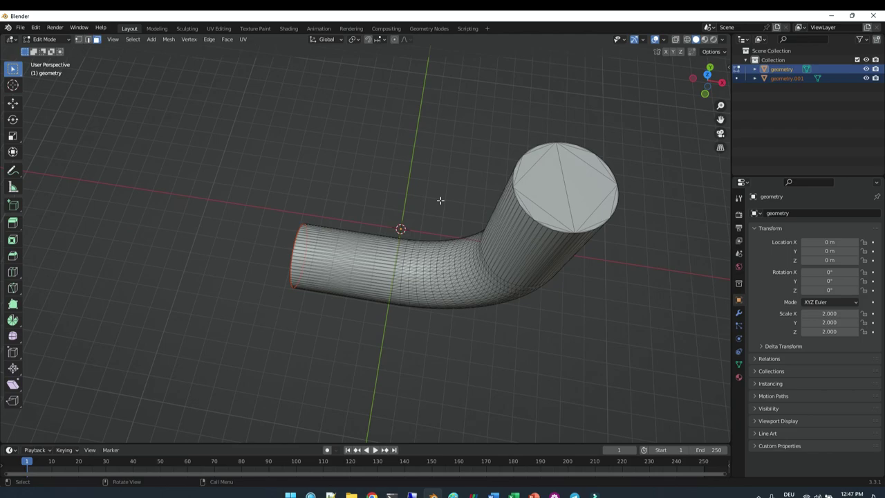
middle_drag(610, 168, 511, 175)
scroll(557, 164, up, 3)
scroll(511, 175, down, 3)
scroll(511, 174, up, 2)
click(515, 149)
click(413, 149)
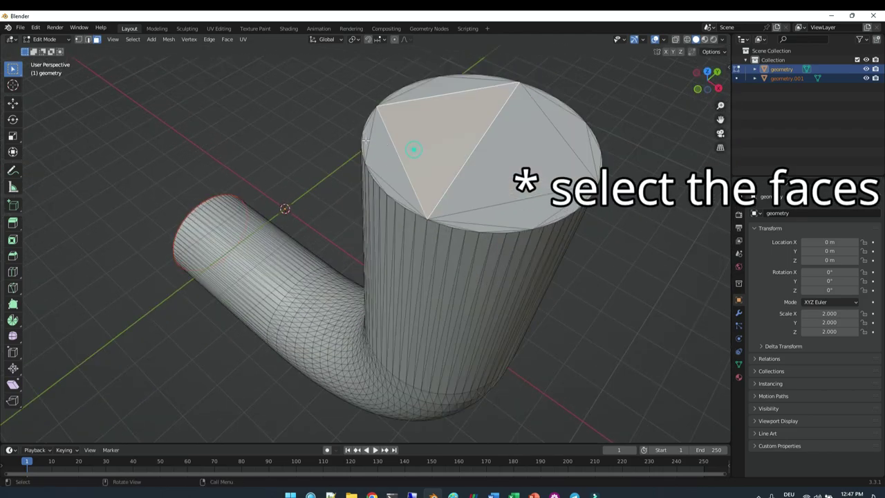
click(78, 39)
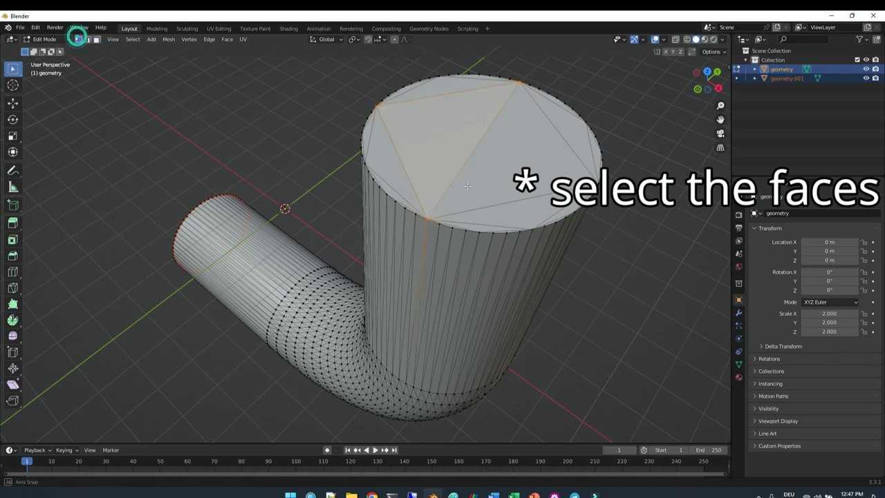
Box-select the upright leg's top cap vertices and separate them into another object.
middle_drag(428, 221, 450, 237)
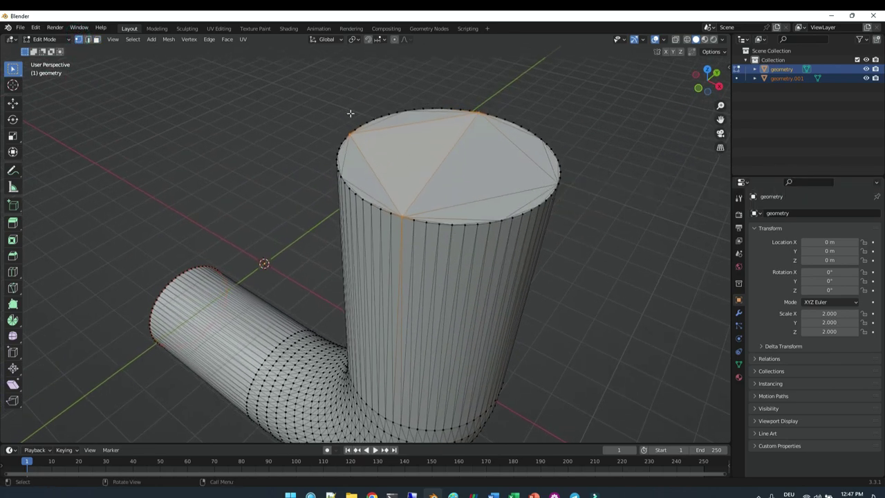
key(a)
key(alt+a)
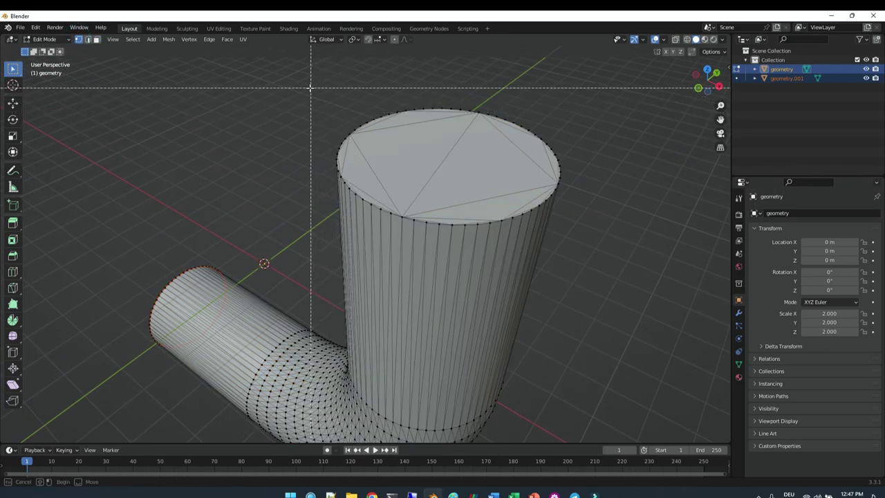
drag(311, 86, 613, 235)
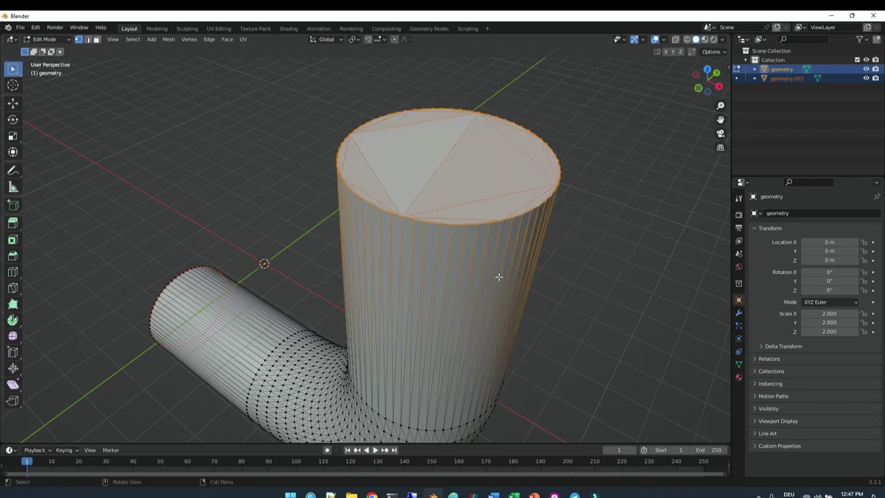
key(p)
click(498, 275)
scroll(498, 275, down, 5)
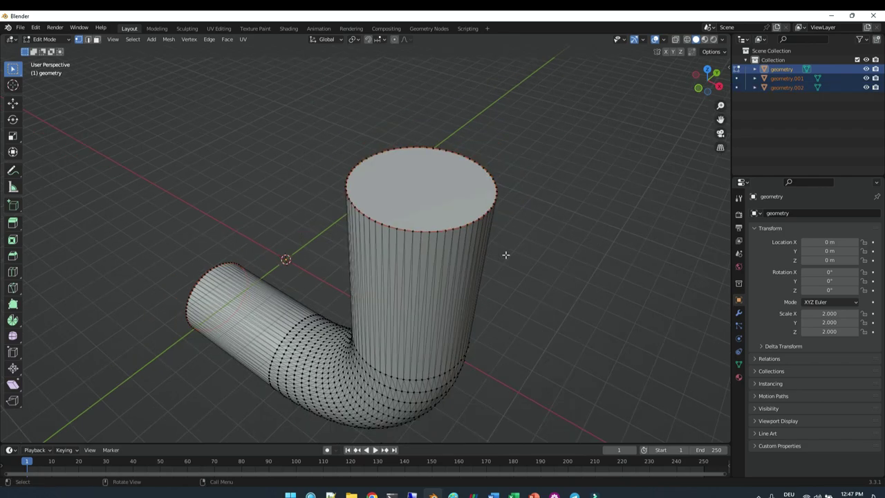
middle_drag(508, 253, 394, 298)
scroll(394, 298, up, 2)
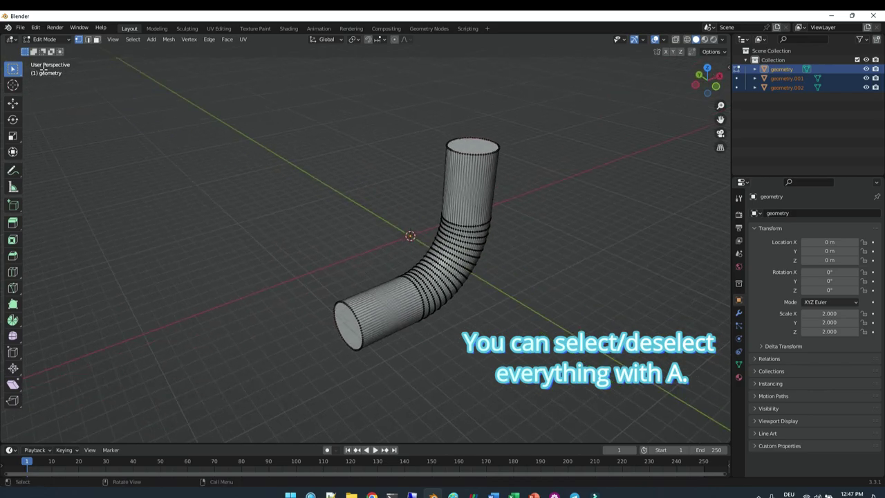
click(45, 39)
Return to Object Mode and rename geometry.001 to inlet and geometry.002 to outlet.
click(43, 50)
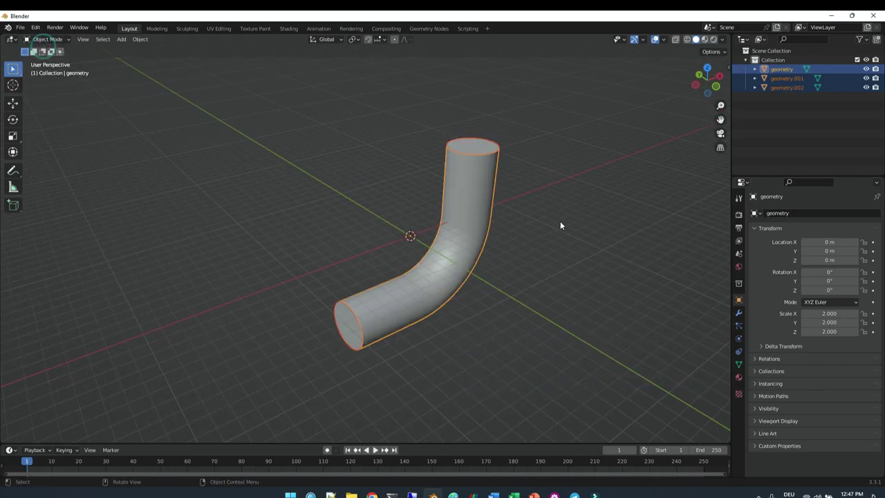
click(783, 78)
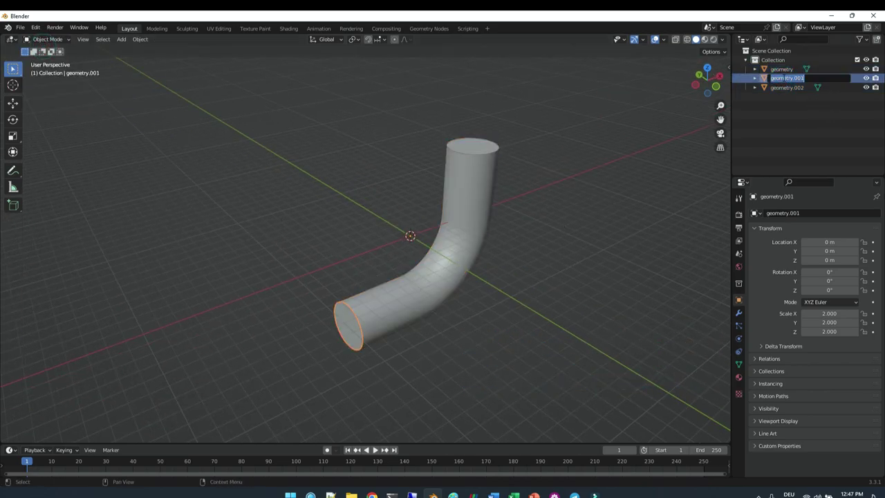
double_click(785, 78)
text(inlet)
key(Return)
click(782, 78)
double_click(783, 78)
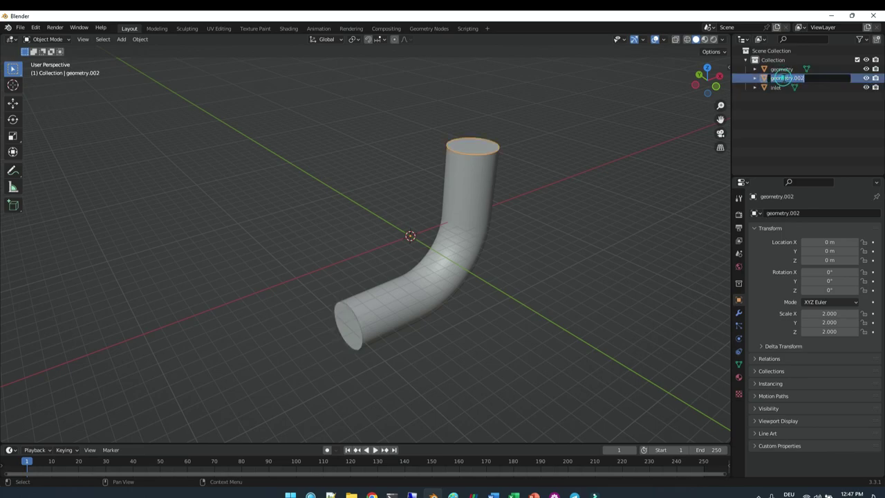
text(outlet)
key(Return)
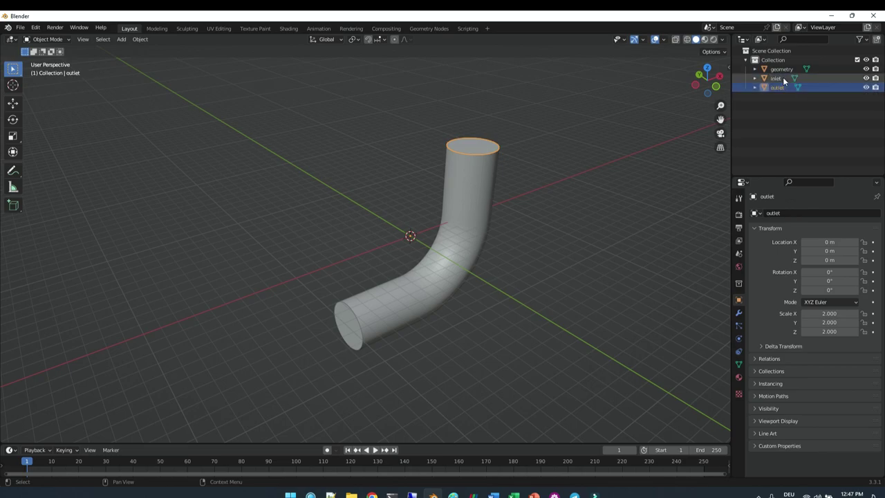
Rename the main geometry object to wall and deselect it.
click(782, 70)
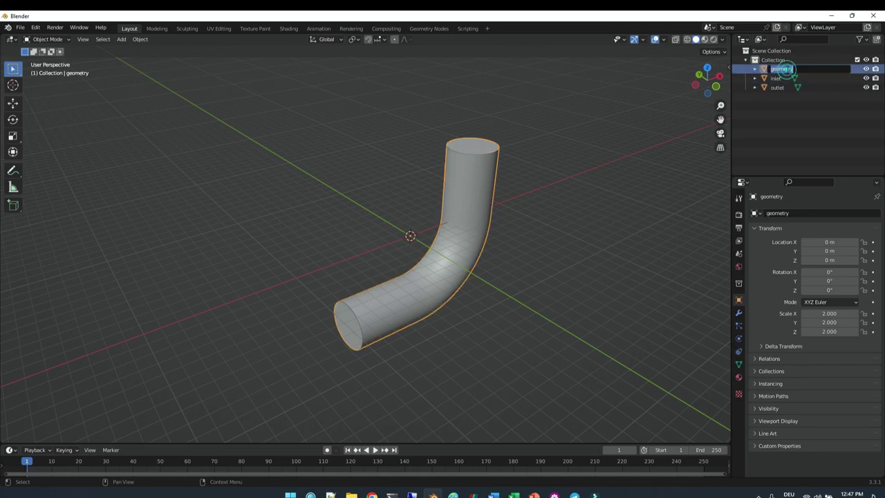
double_click(782, 69)
text(wall)
key(Return)
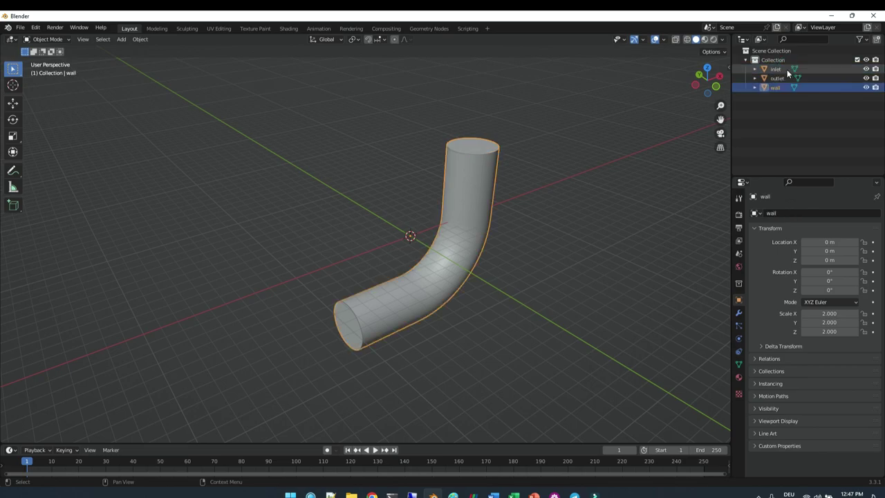
click(829, 102)
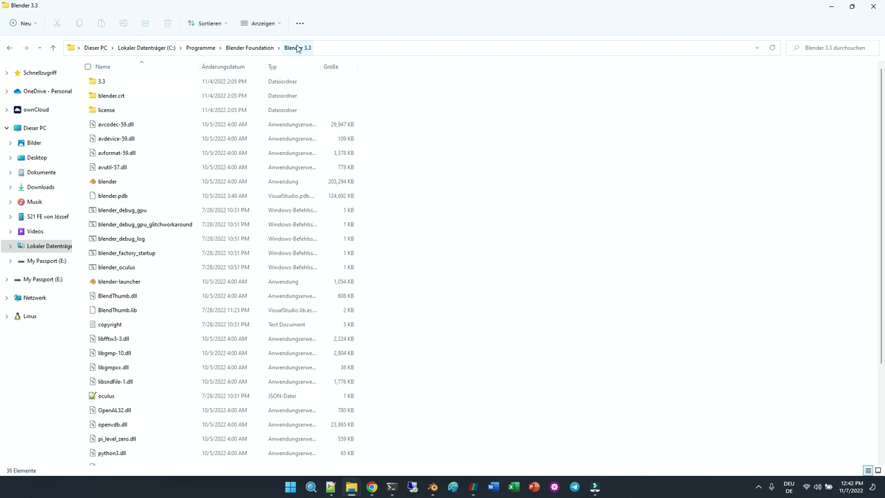
Navigate 3.3 > scripts > addons > io_mesh_stl and select the stl_utils script.
double_click(139, 81)
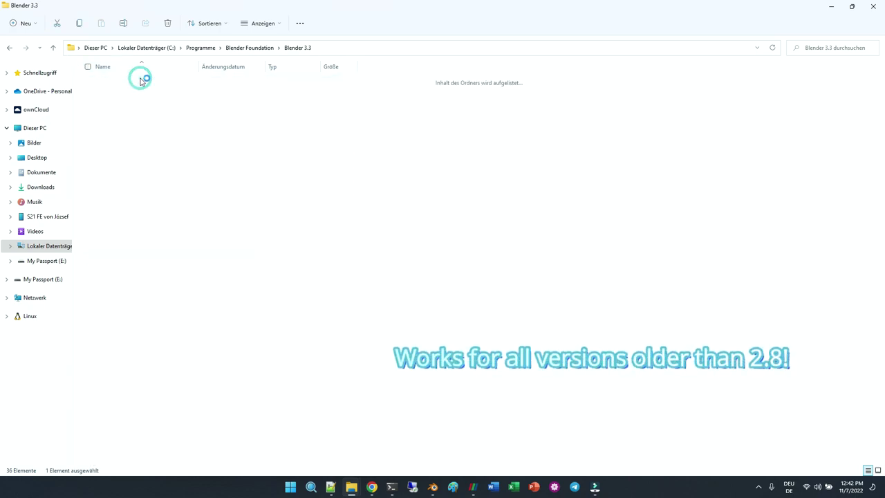
double_click(114, 111)
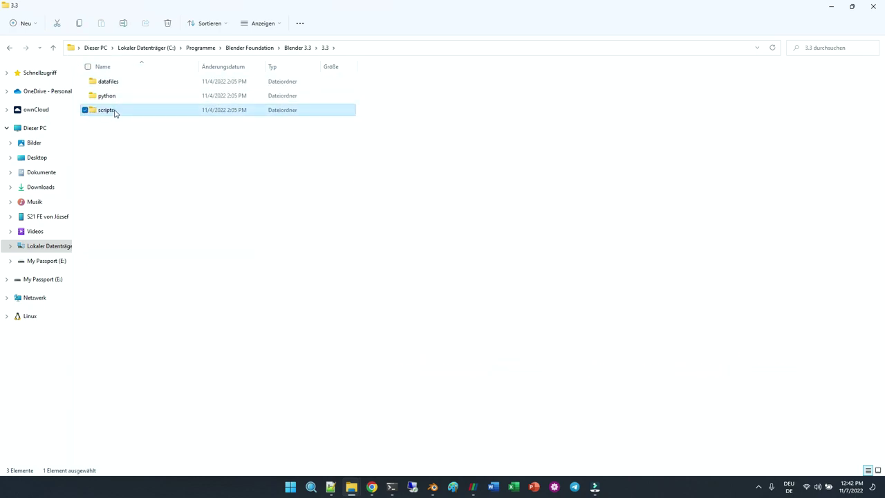
double_click(112, 82)
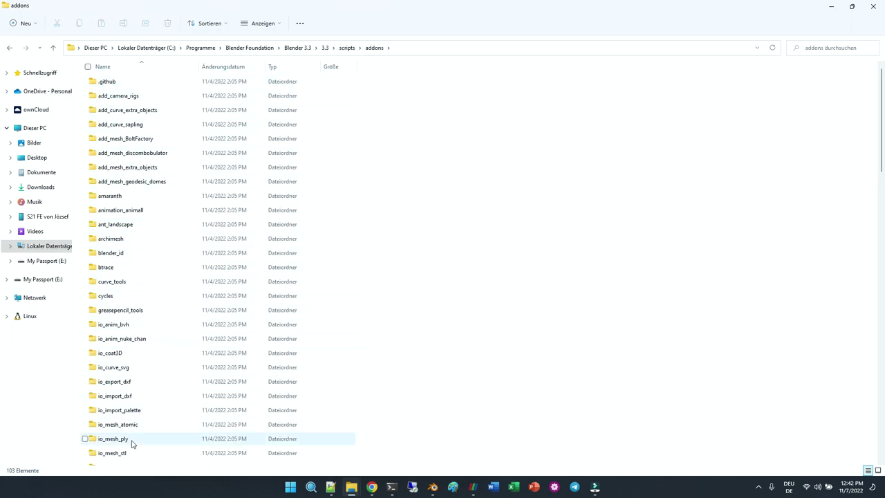
scroll(129, 453, down, 1)
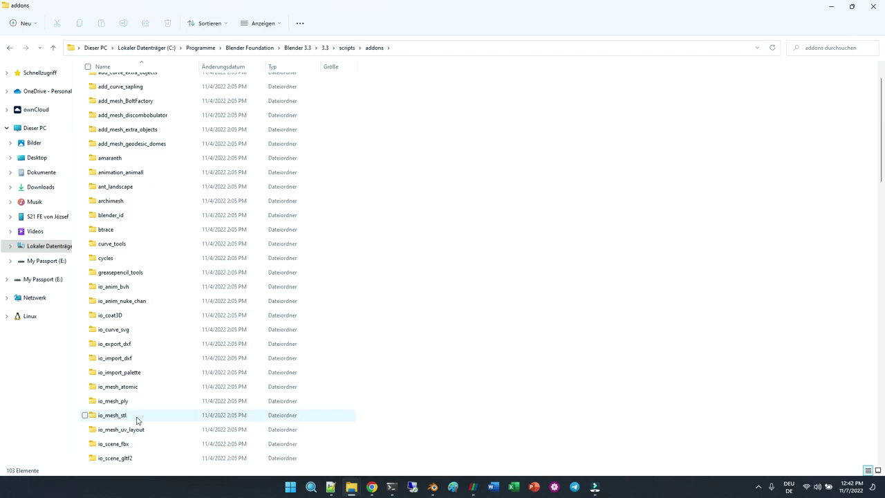
click(143, 418)
double_click(144, 420)
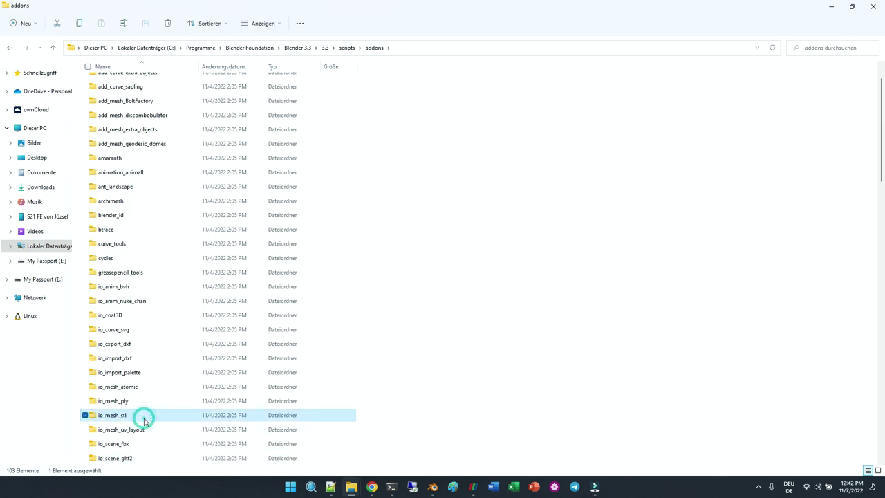
click(111, 111)
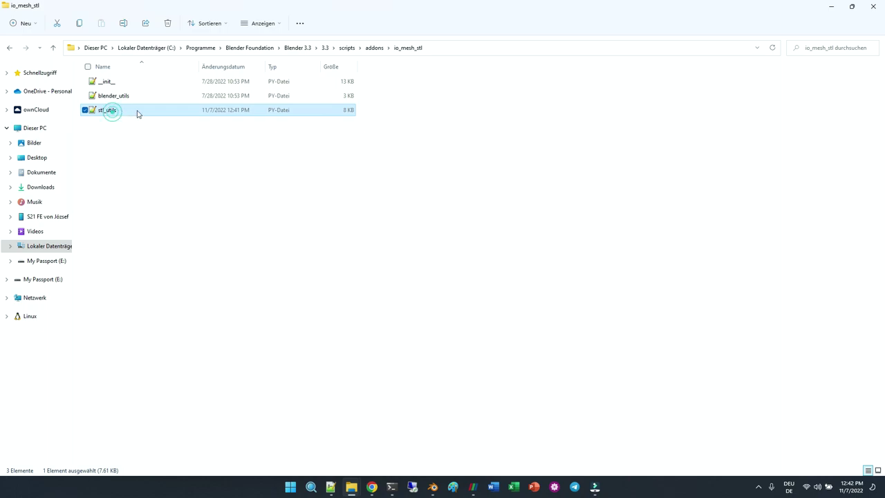
Open stl_utils.py in Notepad++ and add the line 'import os'.
double_click(137, 114)
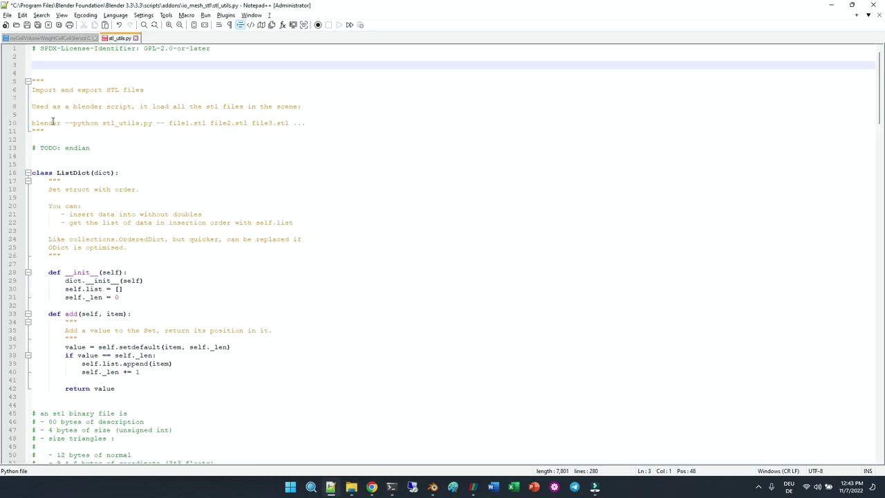
text(import os)
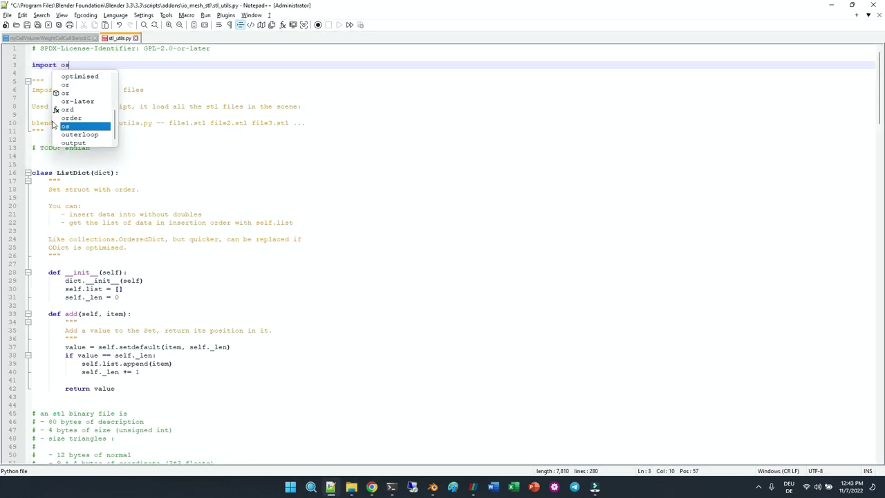
click(211, 81)
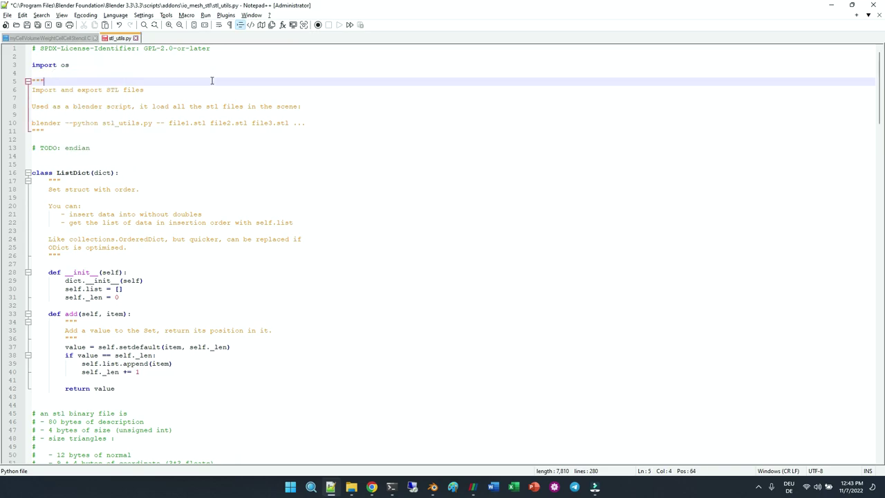
Replace _header_version() on line 189 with os.path.basename(filepath)[0:-4] and save the file.
ctrl+scroll(129, 106, up, 5)
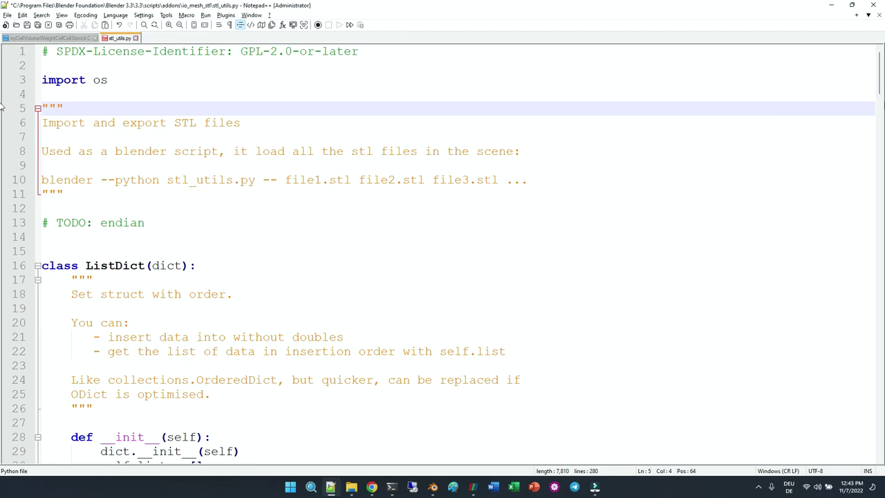
drag(880, 77, 2, 334)
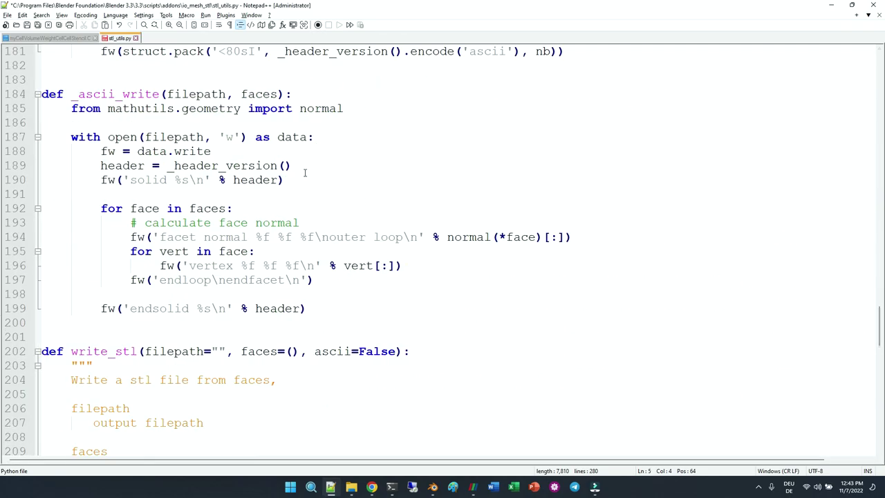
drag(297, 167, 97, 164)
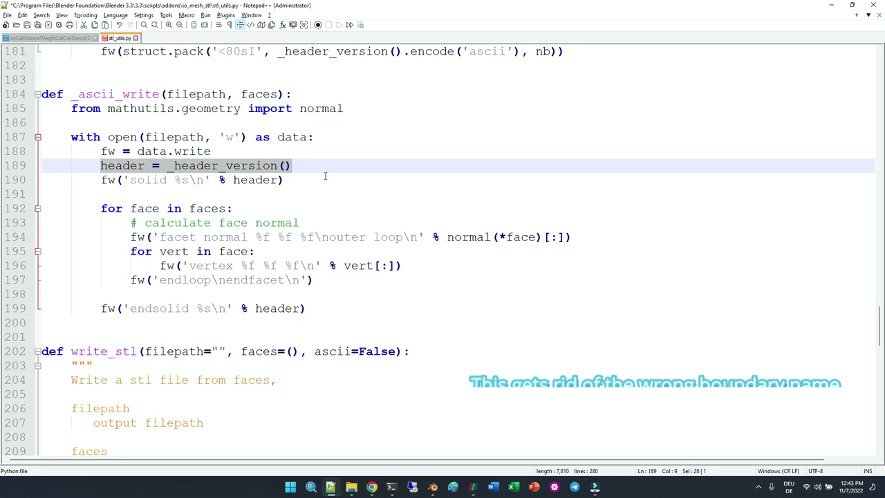
drag(313, 166, 175, 163)
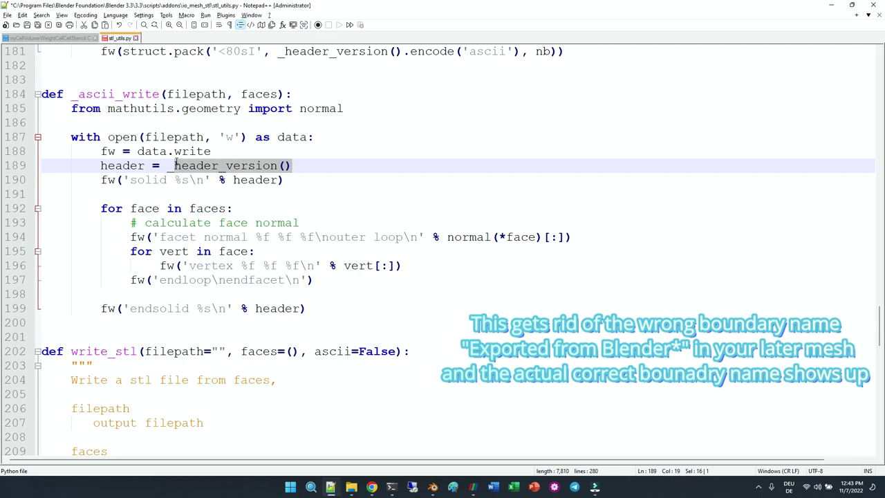
text(os.path.basename(filepath)[0:-4])
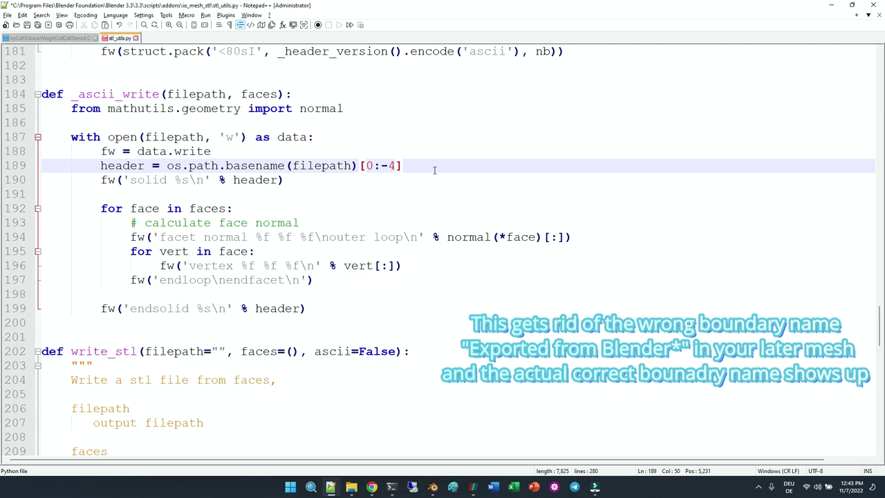
key(ctrl+s)
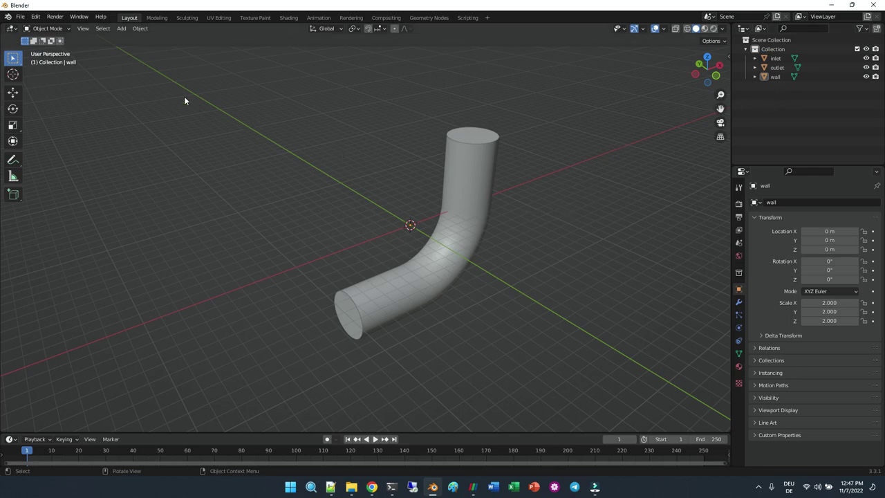
Export the scene as ASCII STL with Batch Mode set to Object, one file per object, leaving the file name blank.
click(20, 17)
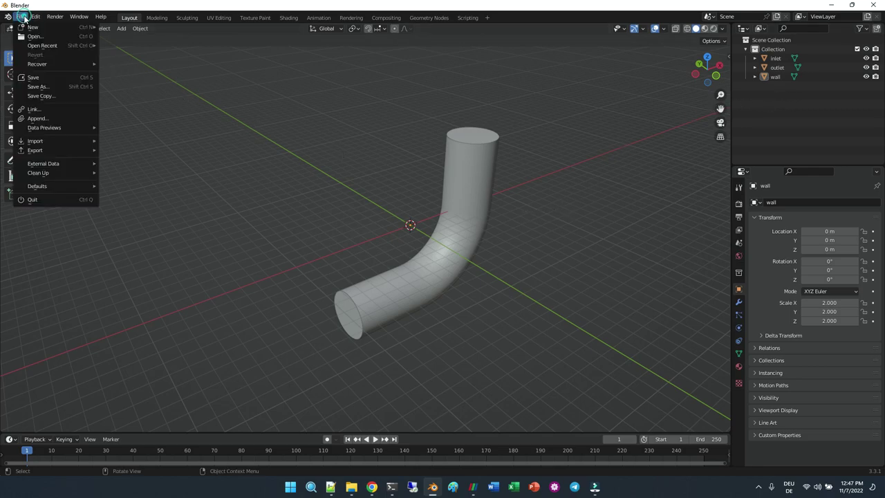
mouse_move(43, 150)
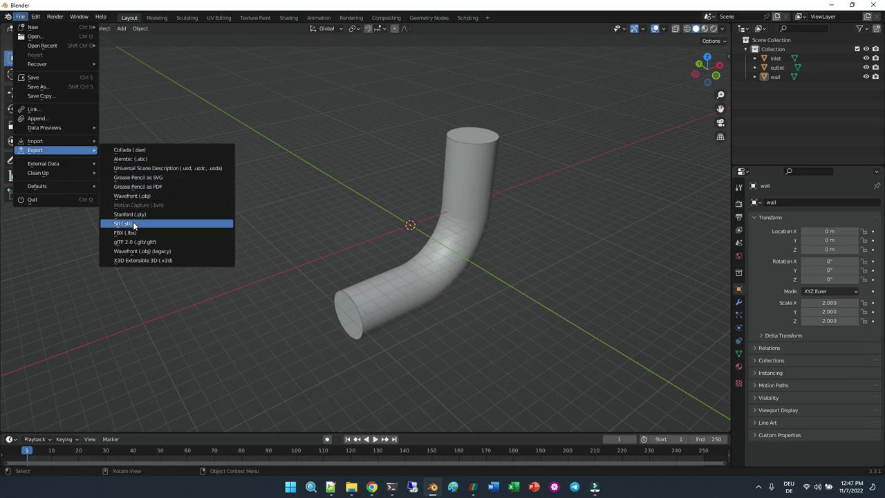
click(122, 223)
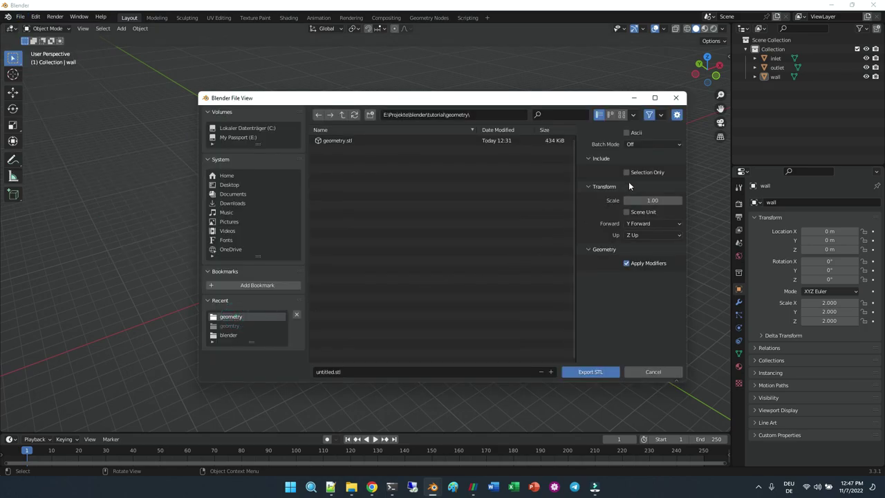
click(626, 133)
click(641, 143)
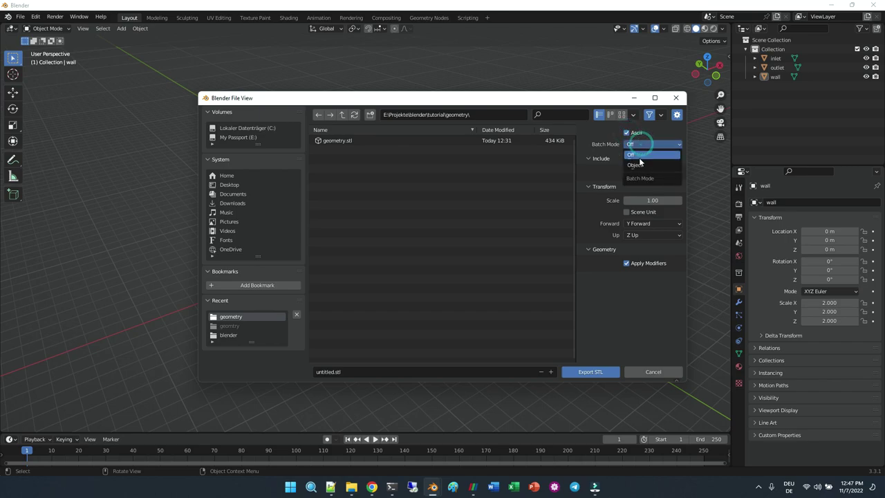
click(637, 166)
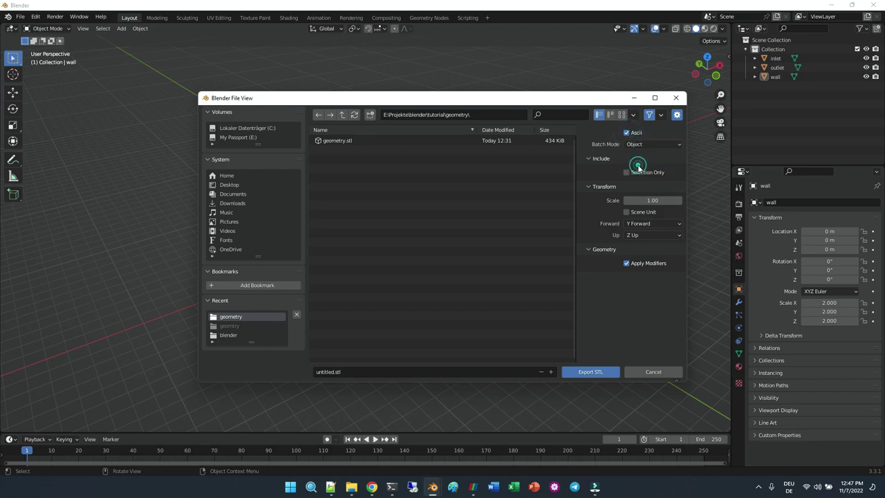
click(356, 373)
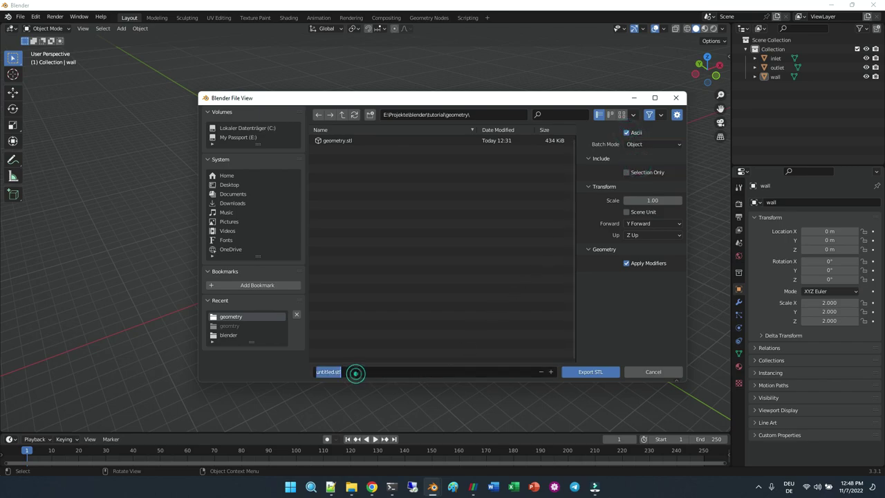
click(584, 372)
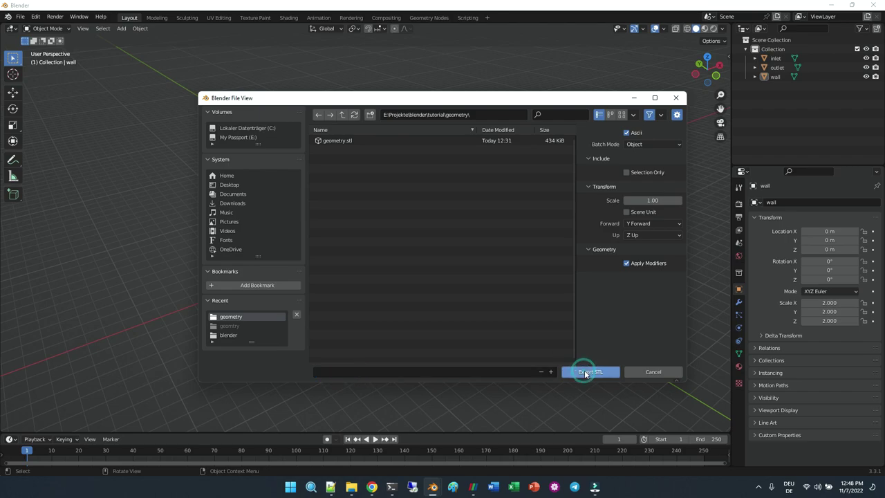
click(584, 371)
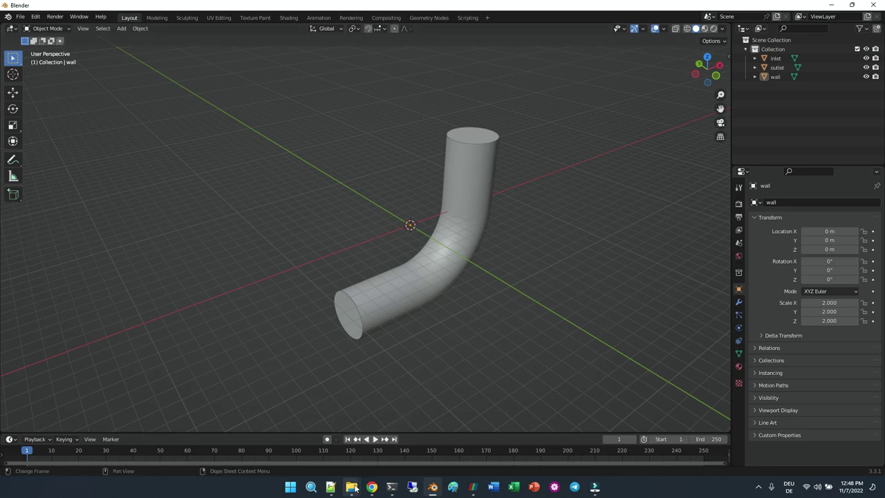
Select the inlet, outlet and wall STL files in the geometry folder and copy them.
mouse_move(352, 487)
click(306, 451)
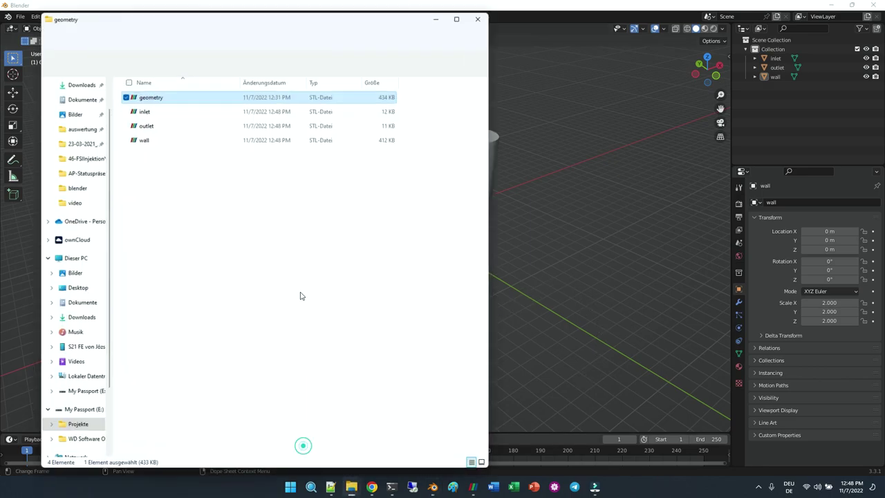
click(198, 179)
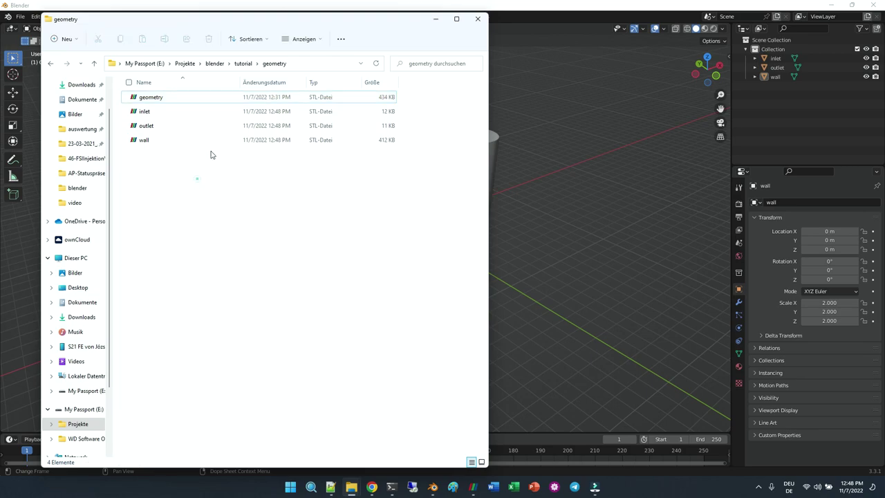
click(145, 112)
click(147, 126)
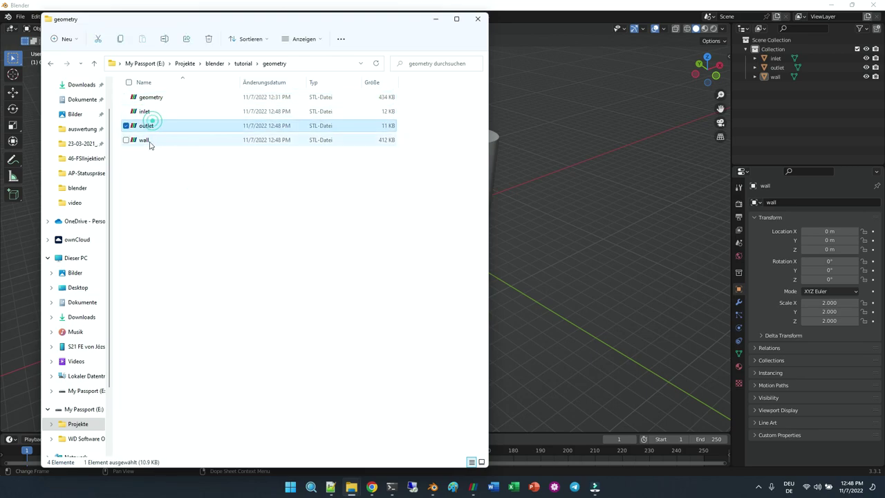
click(148, 141)
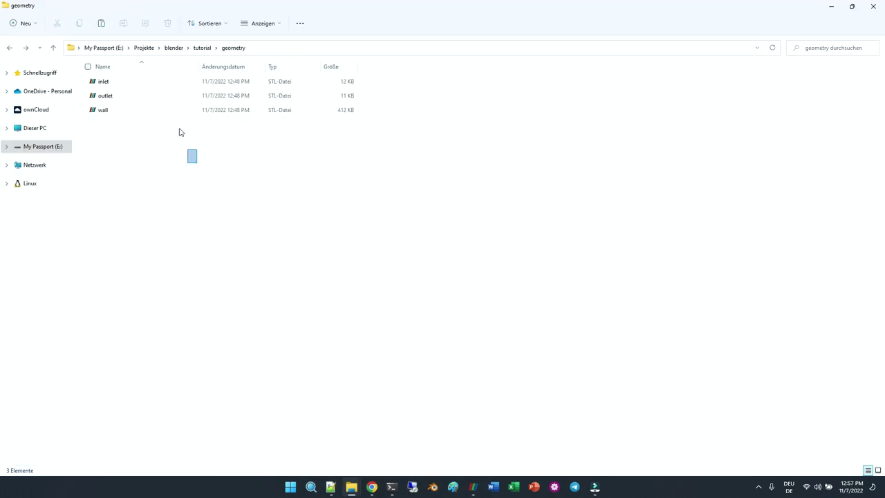
drag(196, 161, 126, 86)
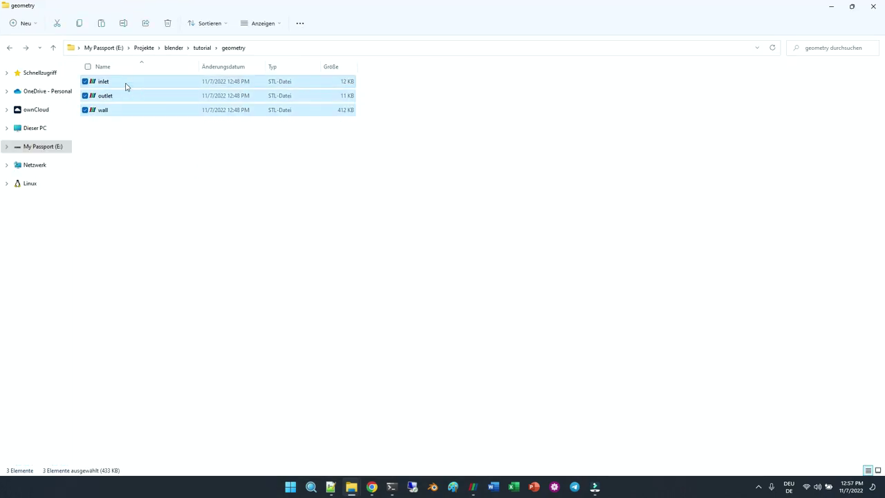
click(80, 24)
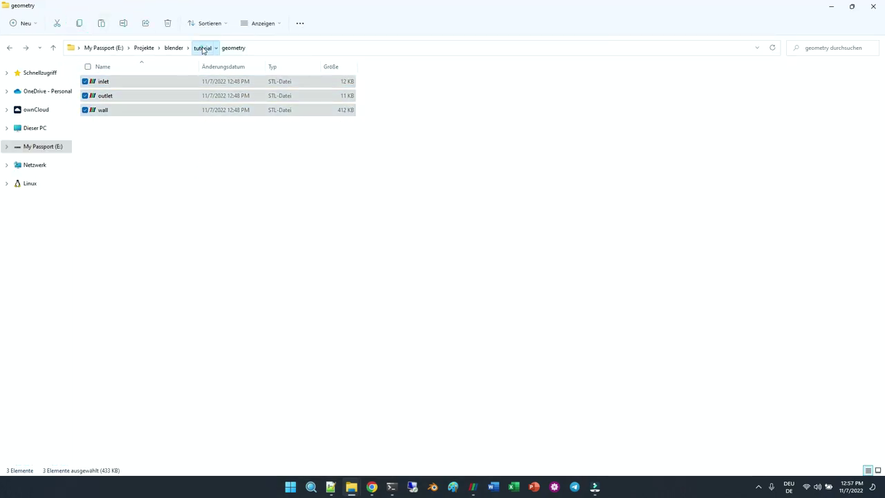
Navigate into the snappyMesh > constant > triSurface folder.
click(202, 47)
click(116, 109)
double_click(116, 109)
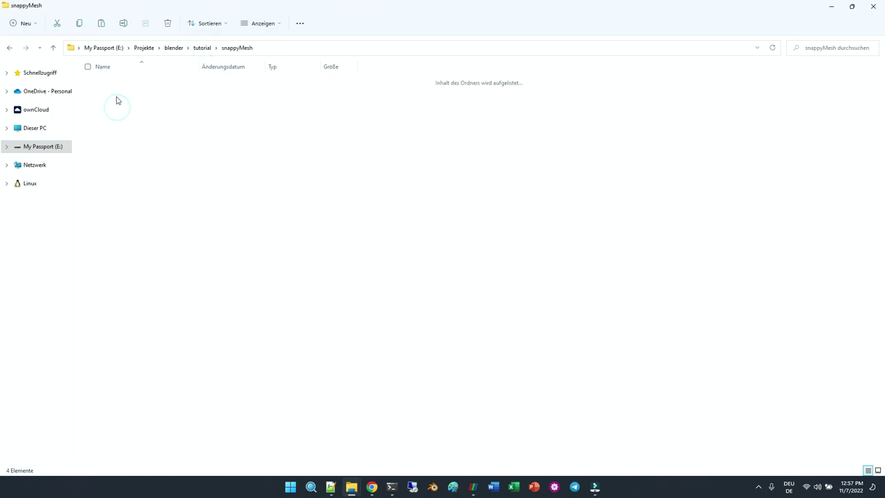
double_click(116, 95)
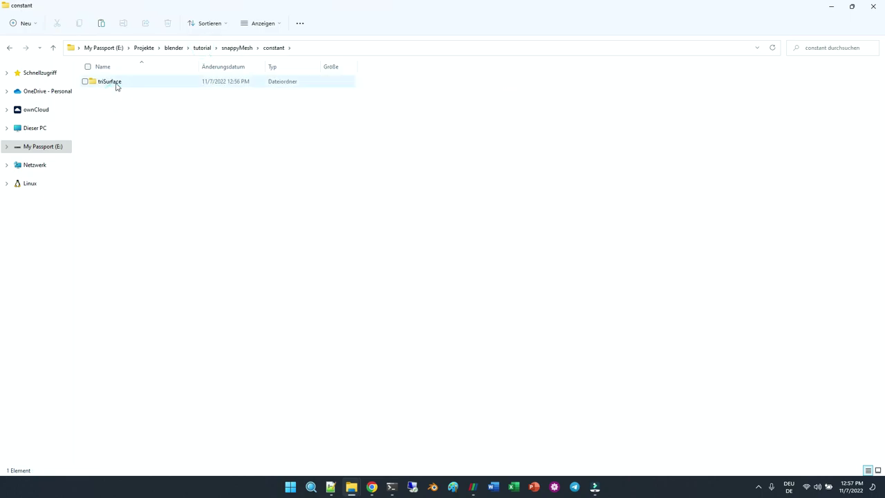
double_click(115, 82)
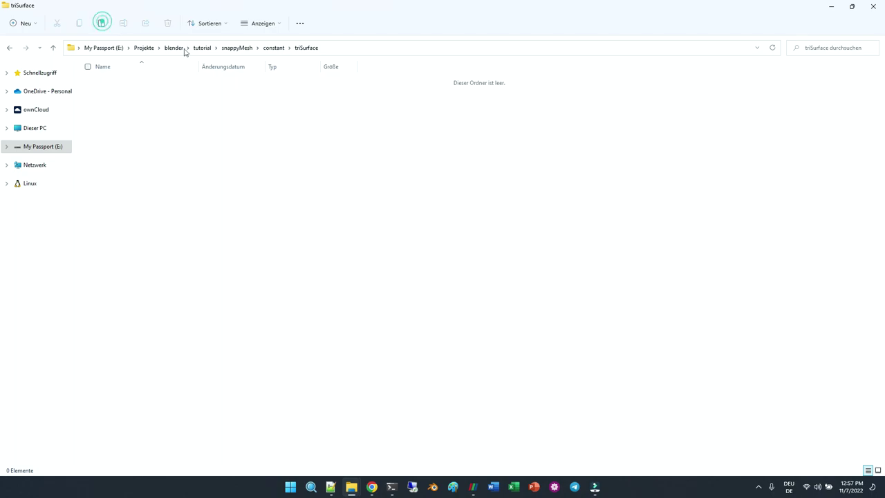
Build the mesh with surfaceFeatureExtract, blockMesh and snappyHexMesh -overwrite.
click(237, 48)
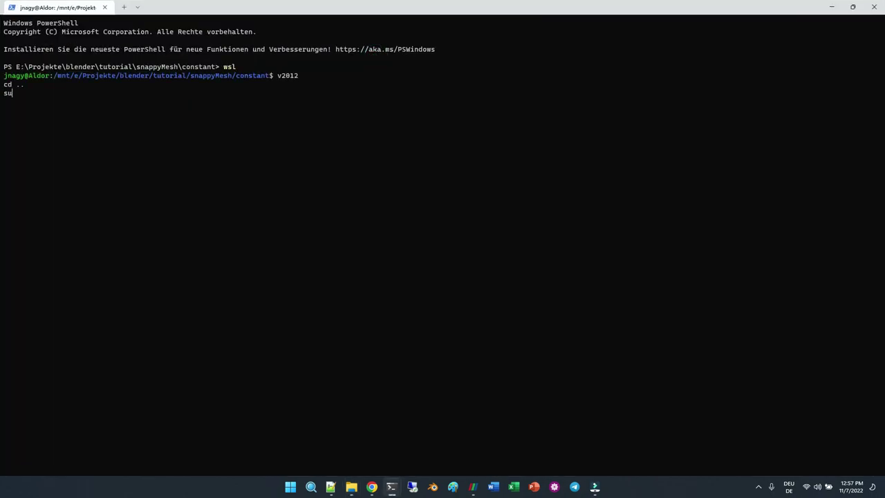
text(atureExtract)
key(Return)
text(blockMesh)
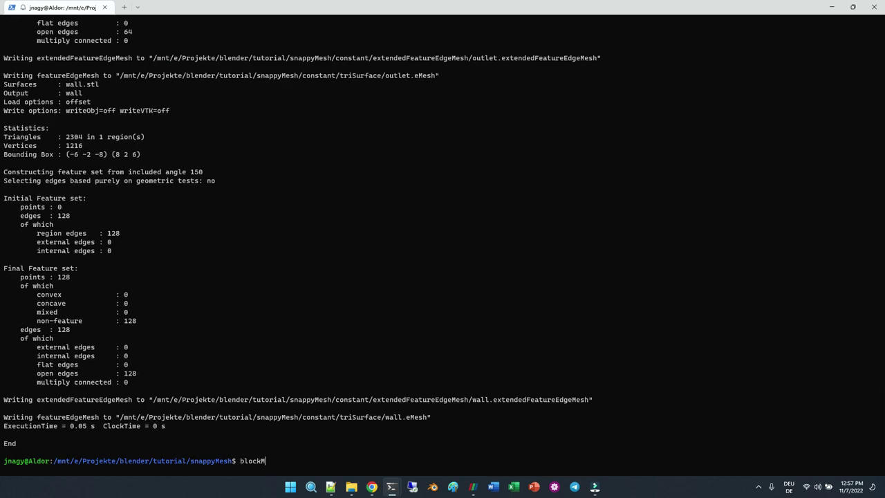
key(Return)
text(snappyHexMesh -overwrite)
key(Return)
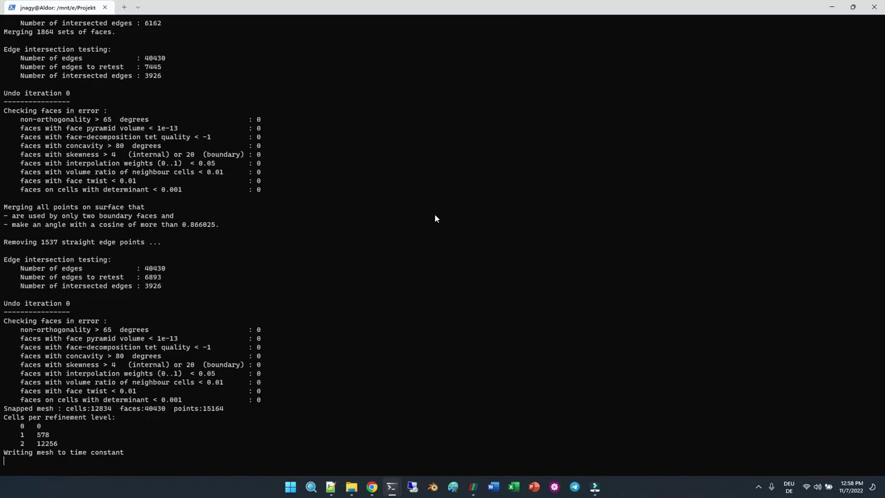
Copy constant/polyMesh into ../baseCase/constant/, move into baseCase and run simpleFoam.
text(cp -r constant/polyMesh/ ../baseCase/constant/)
key(Return)
text(cd ../baseCase/)
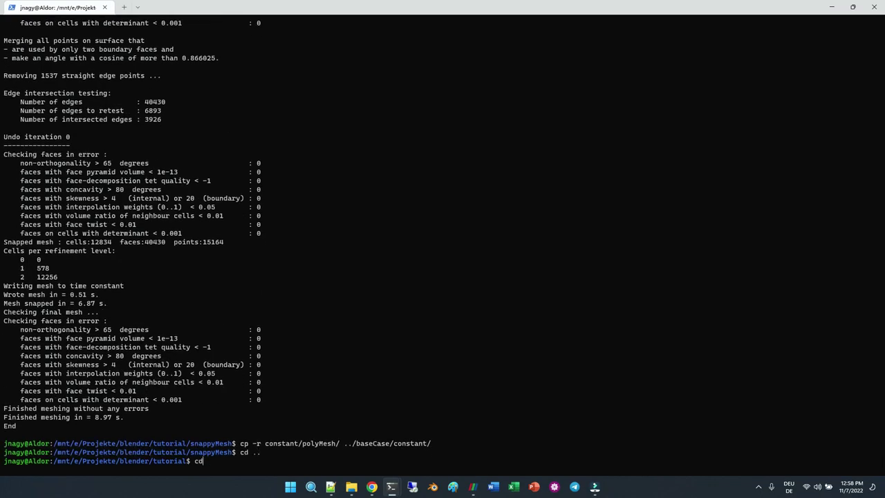
key(Return)
text(simpleFoam)
key(Return)
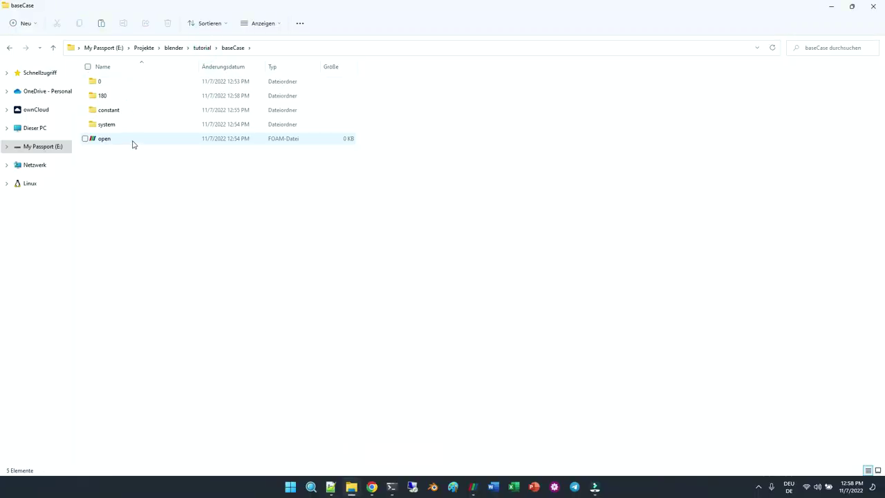
Load baseCase's open.foam, add a Slice with its plane hidden, and colour it by U.
double_click(248, 141)
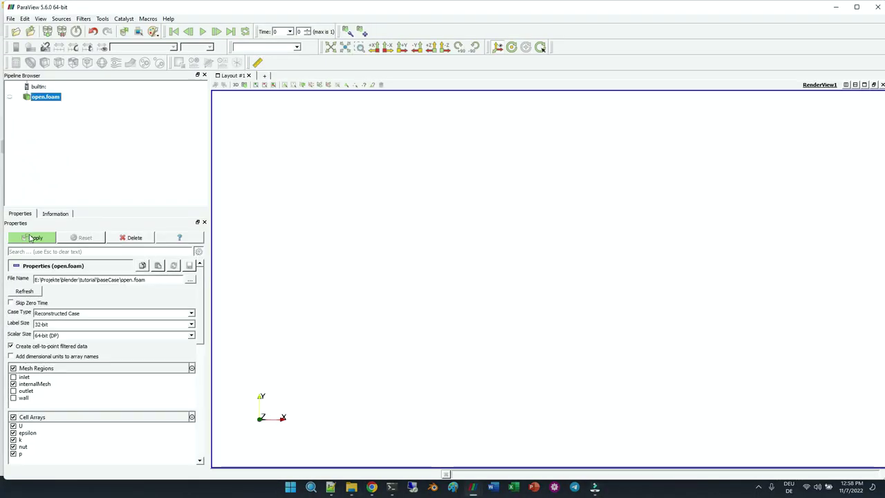
click(36, 237)
click(59, 62)
click(36, 237)
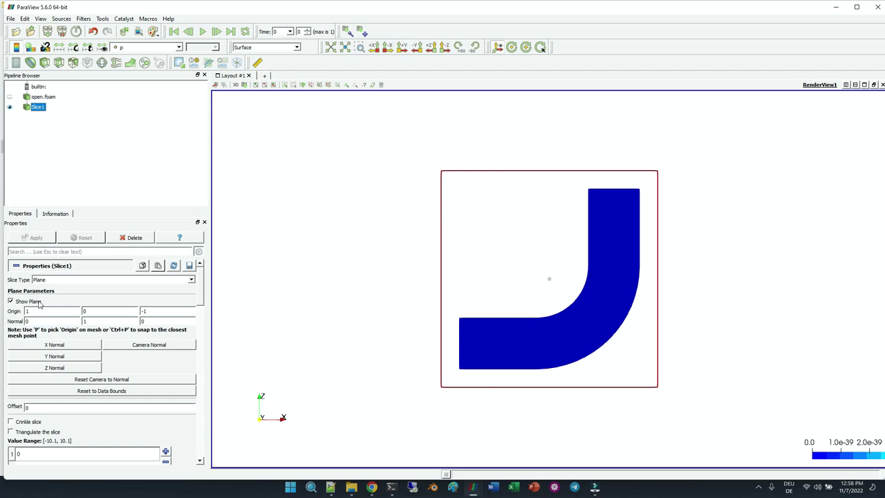
click(10, 301)
click(145, 47)
click(128, 97)
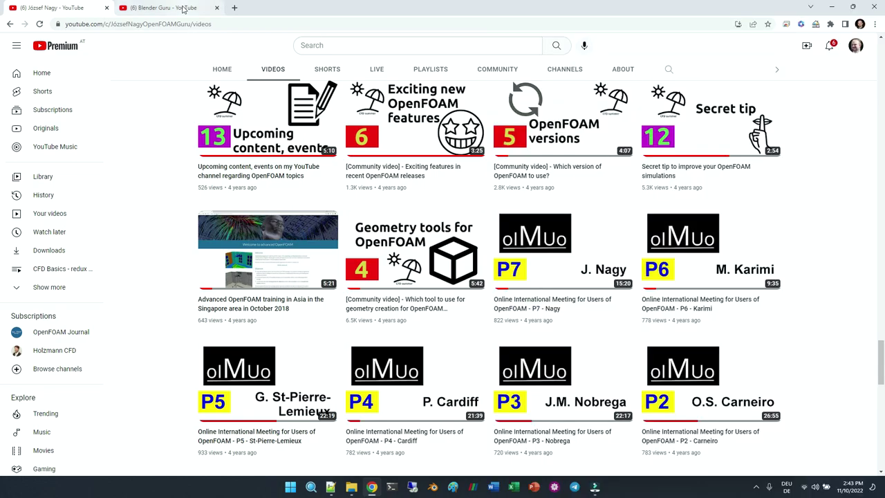
Switch to the 'Blender Guru - YouTube' browser tab.
click(183, 8)
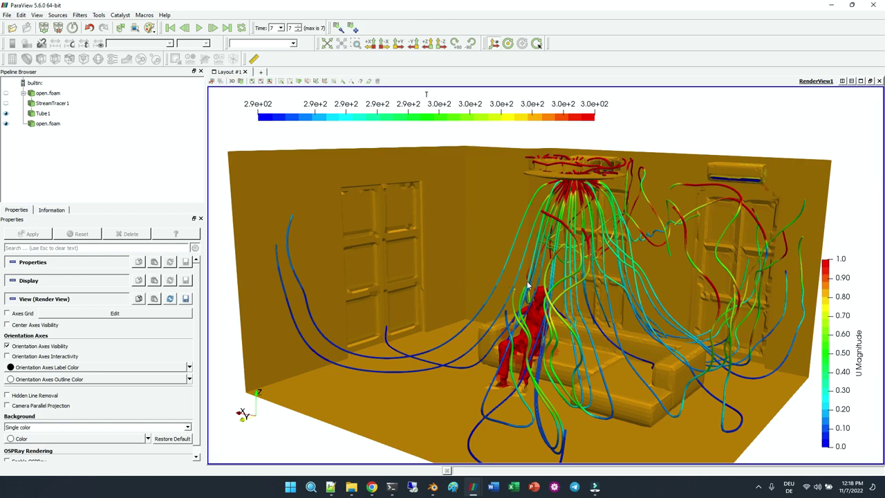
Inspect the StreamTracer1, Tube1 and open.foam settings, then open the File menu.
click(54, 103)
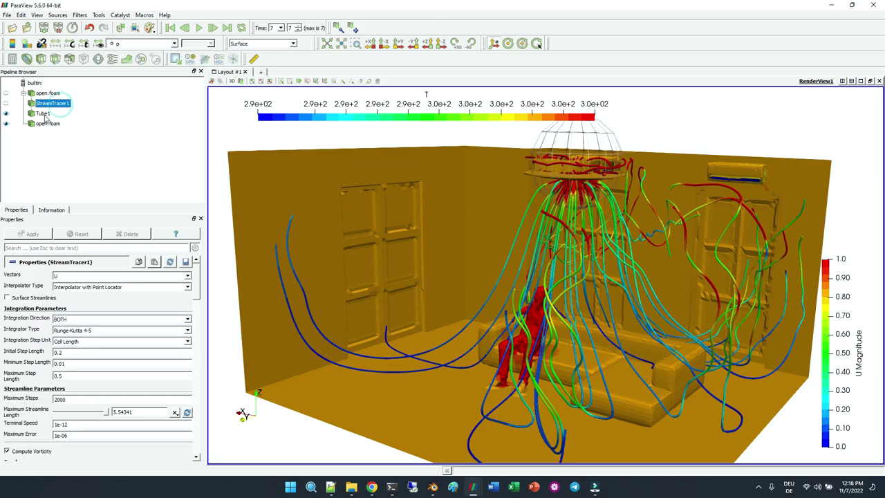
click(44, 114)
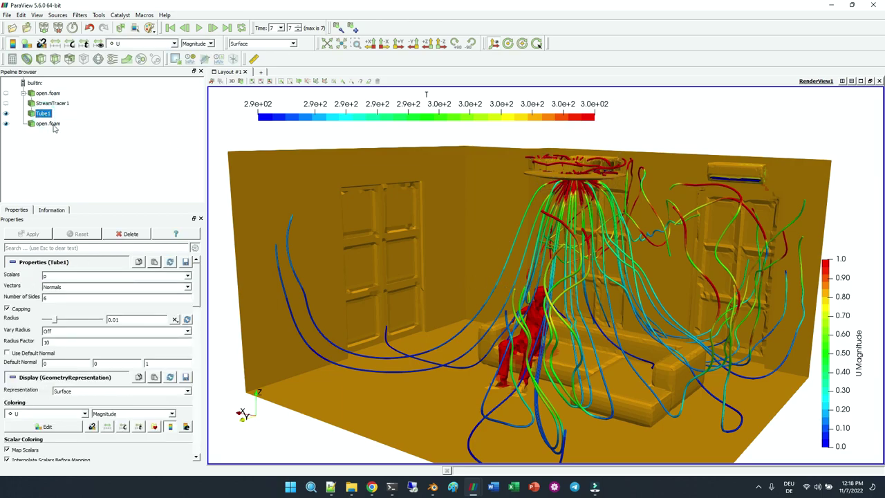
click(48, 124)
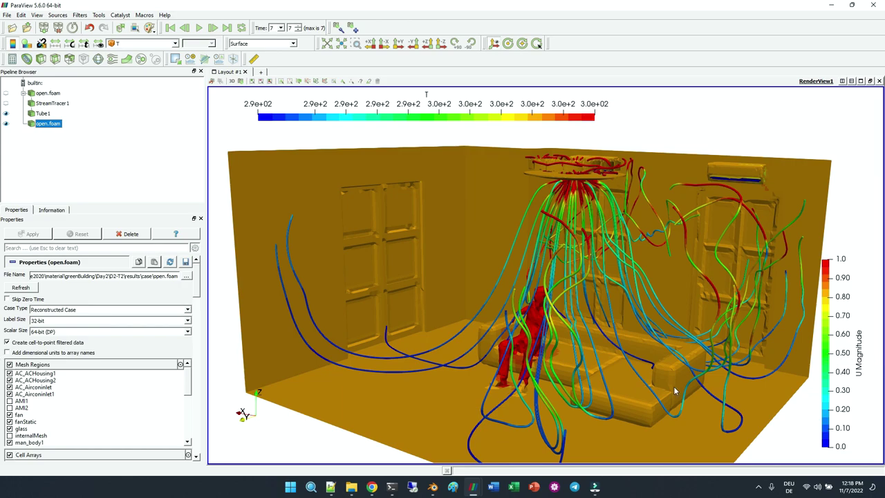
click(83, 145)
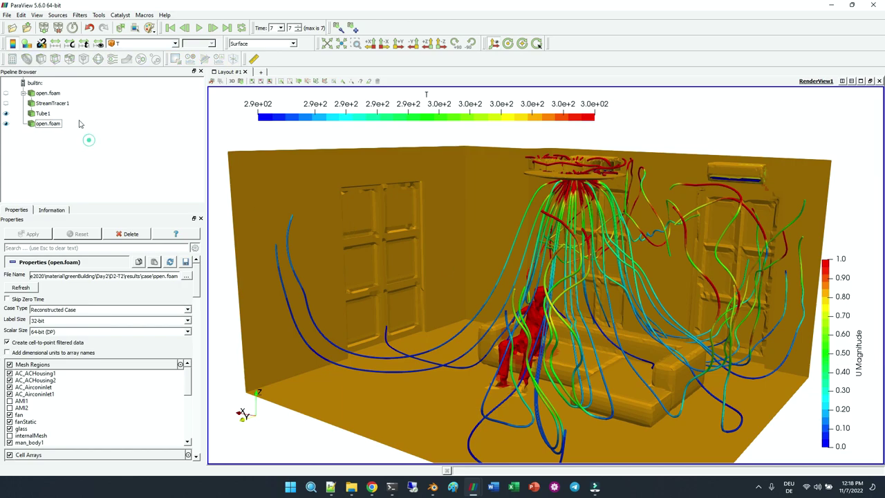
click(8, 15)
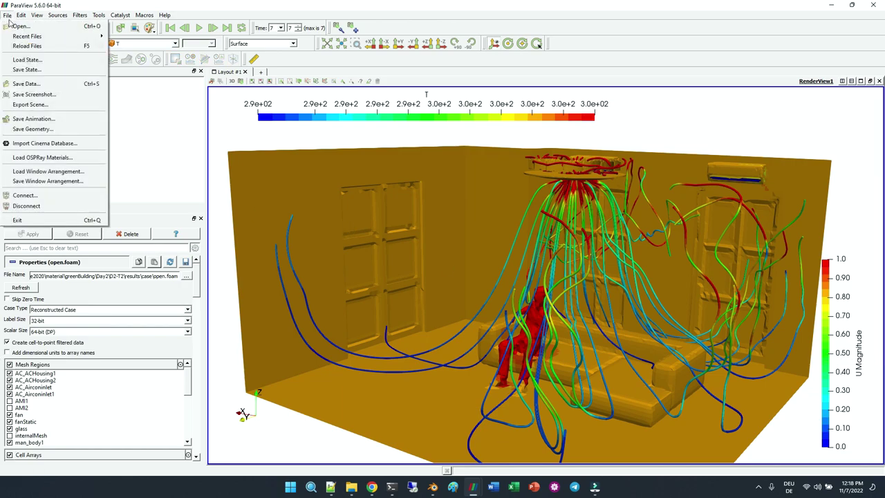
Export Scene as X3D Files (*.x3d) with the file name myScene and save it.
click(30, 105)
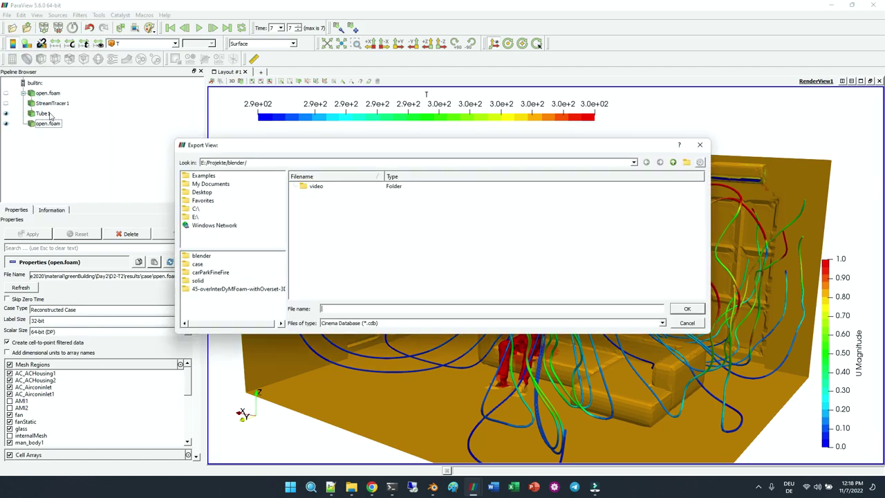
click(389, 322)
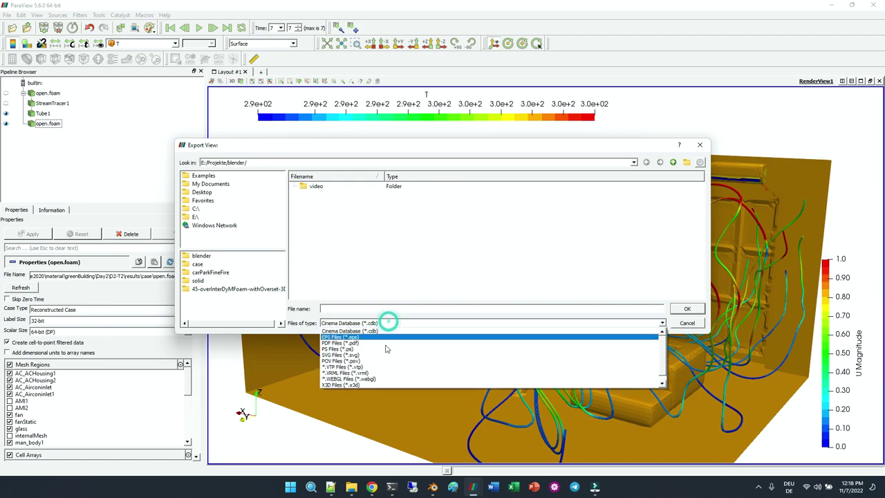
click(366, 385)
click(350, 307)
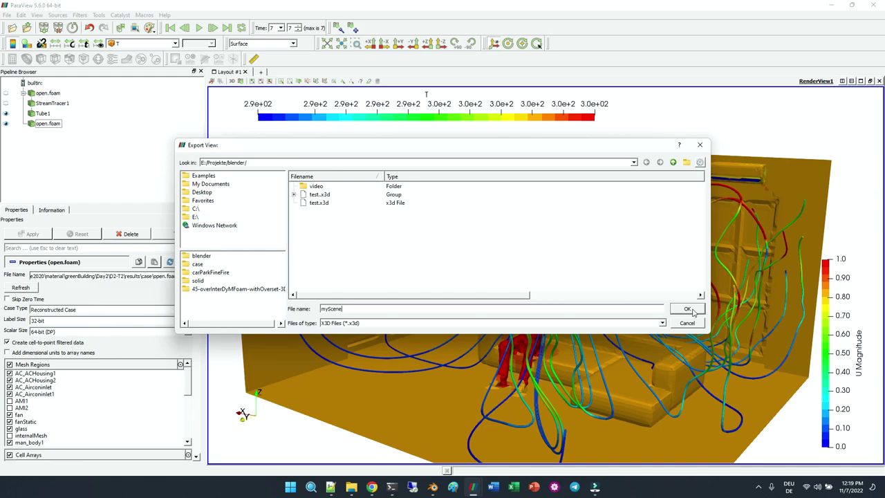
click(688, 309)
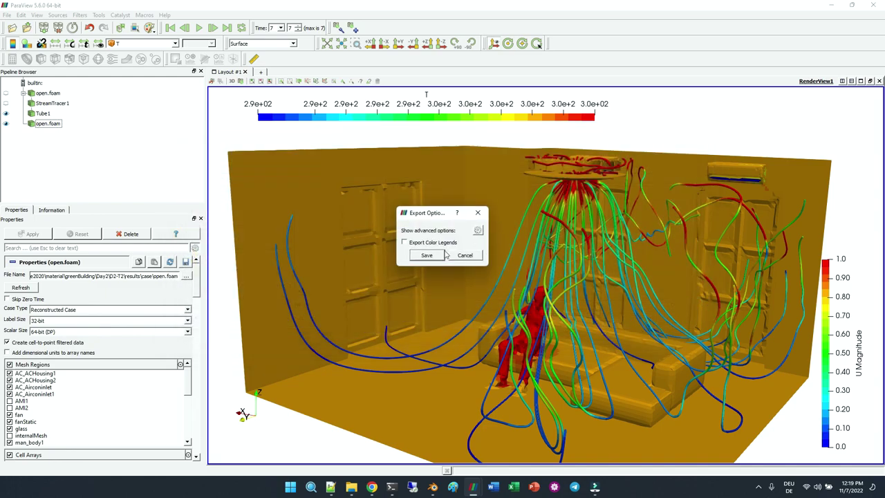
click(428, 256)
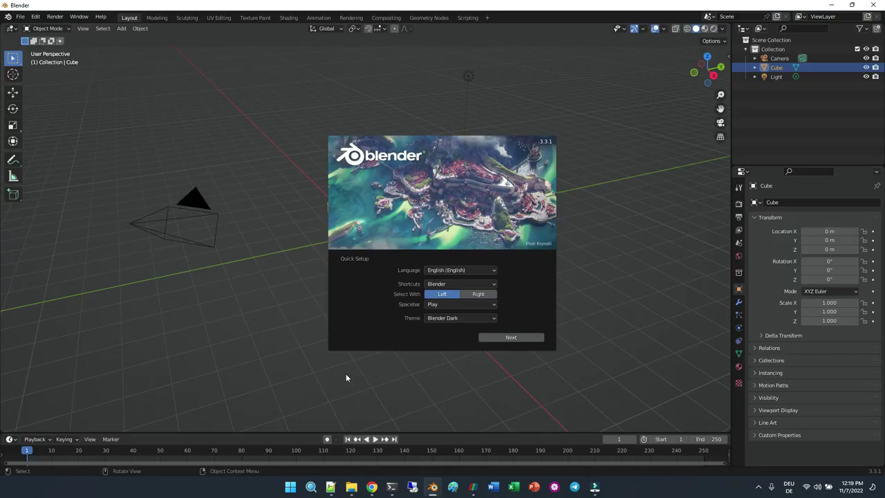
Close the splash screen and delete the default cube, camera and light.
click(298, 377)
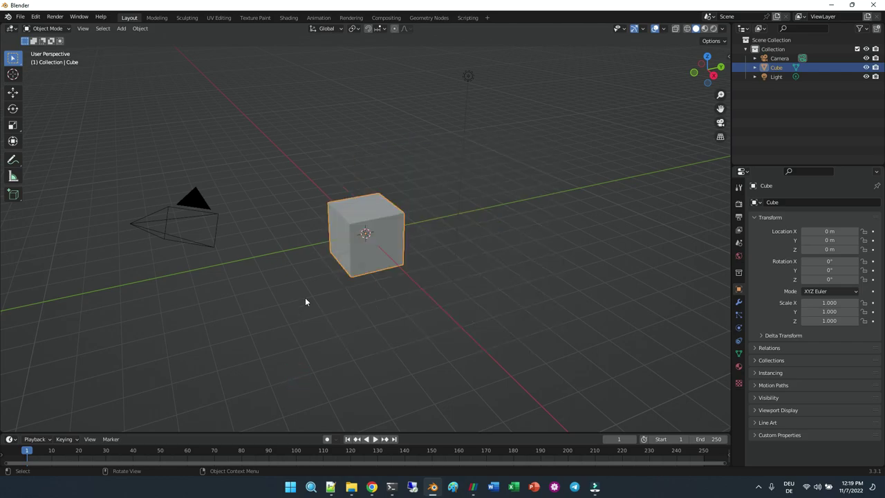
key(a)
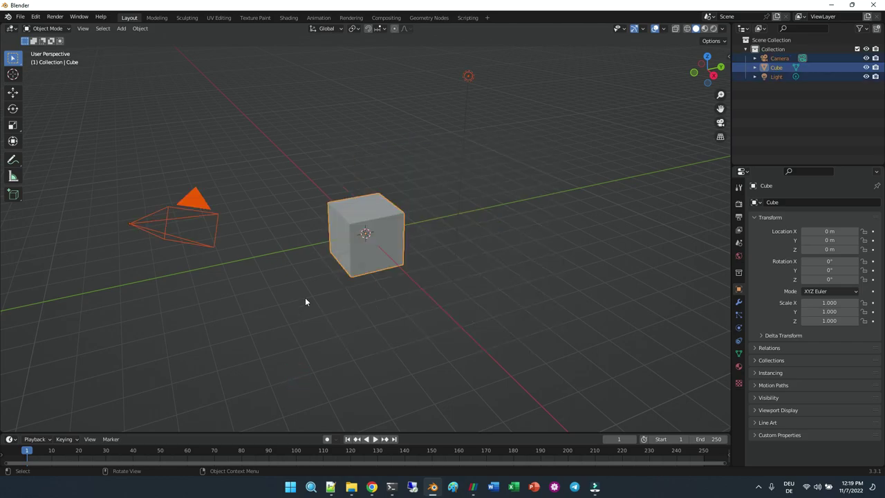
key(Delete)
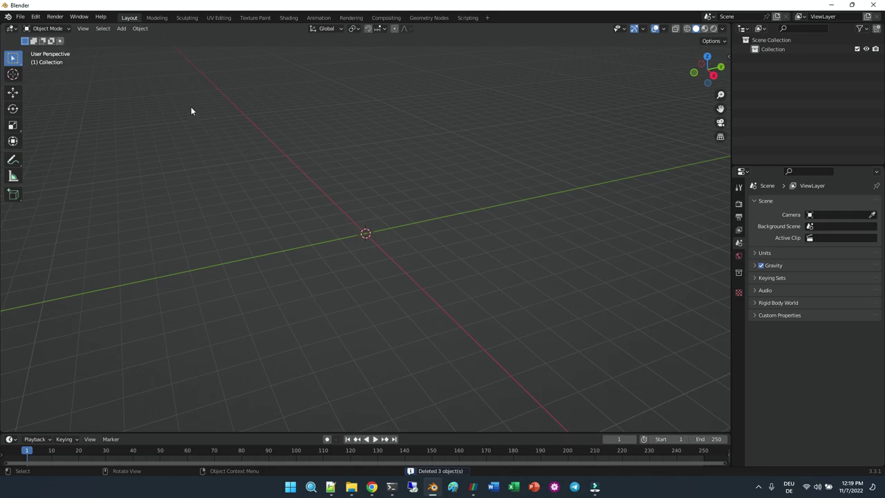
Import myScene.x3d as an X3D/VRML2 file and select the Shape_IndexedFaceSet object.
click(20, 16)
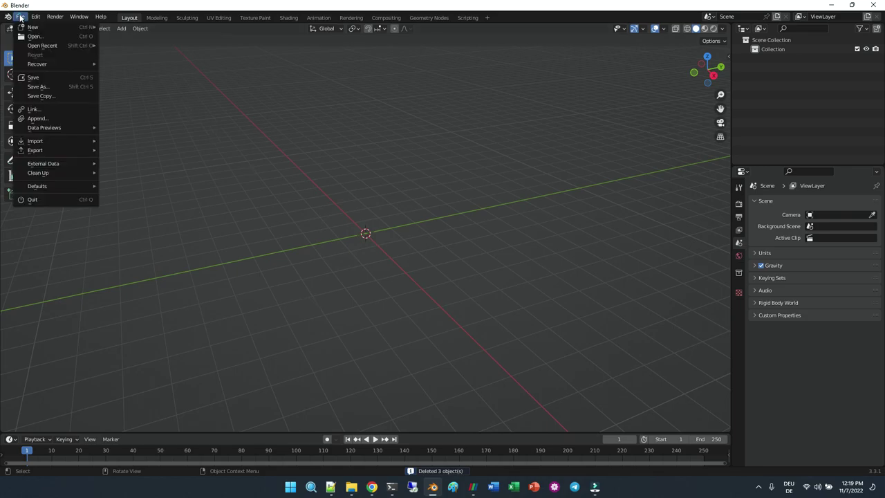
mouse_move(35, 142)
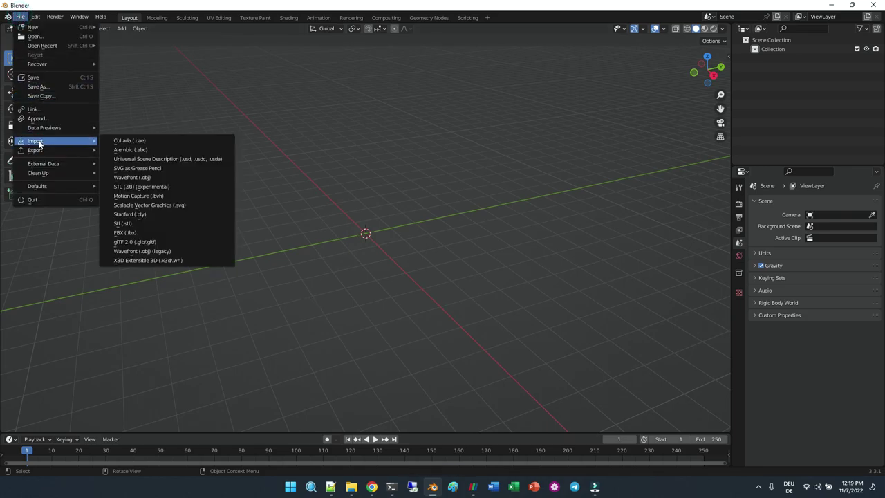
click(191, 262)
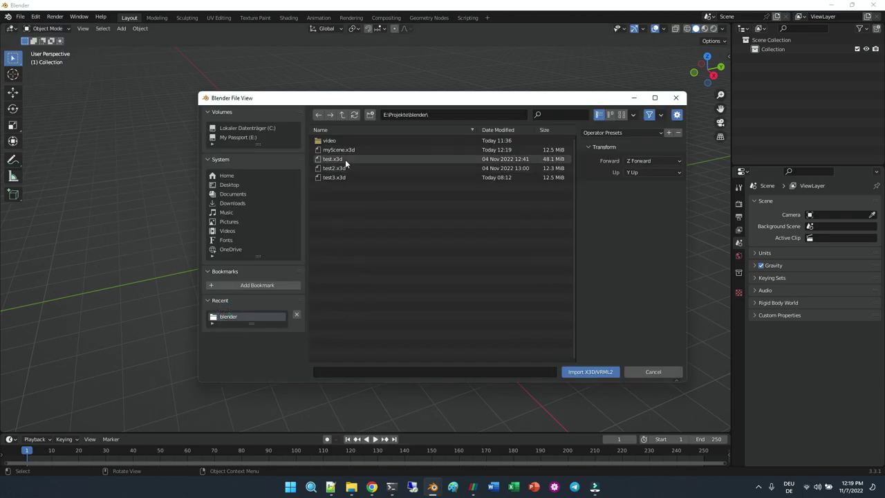
click(348, 151)
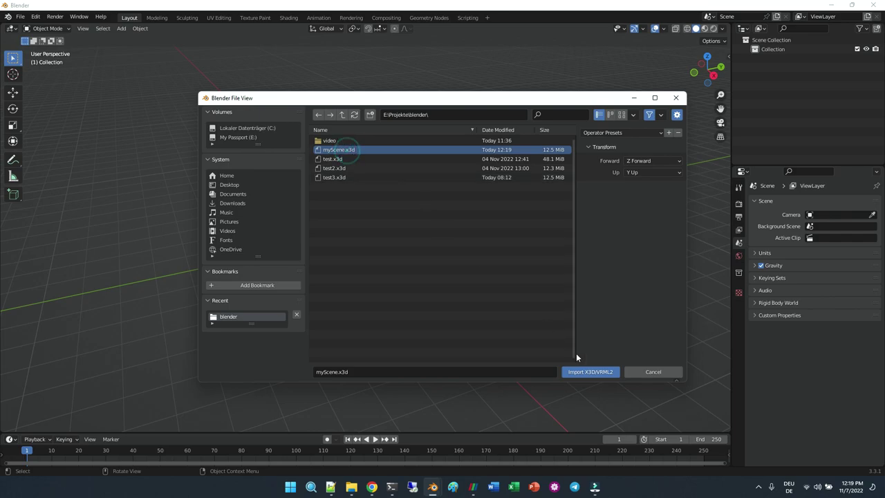
click(597, 372)
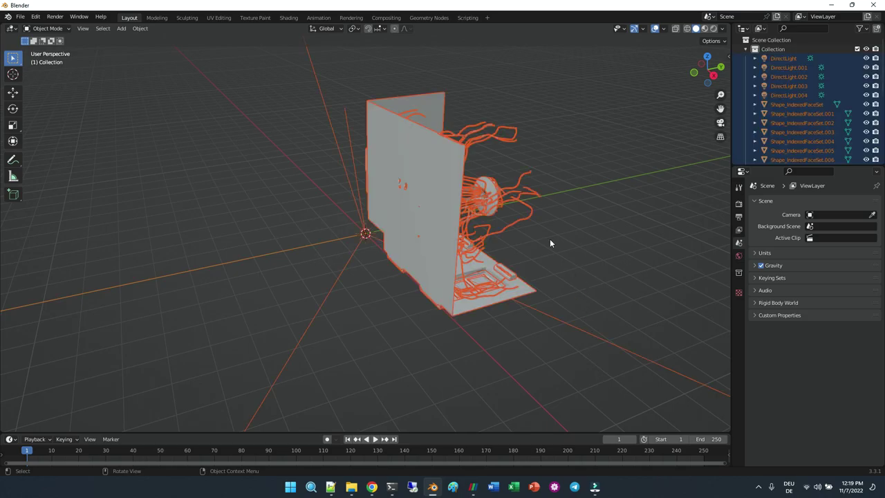
middle_drag(550, 243, 626, 341)
scroll(626, 341, up, 3)
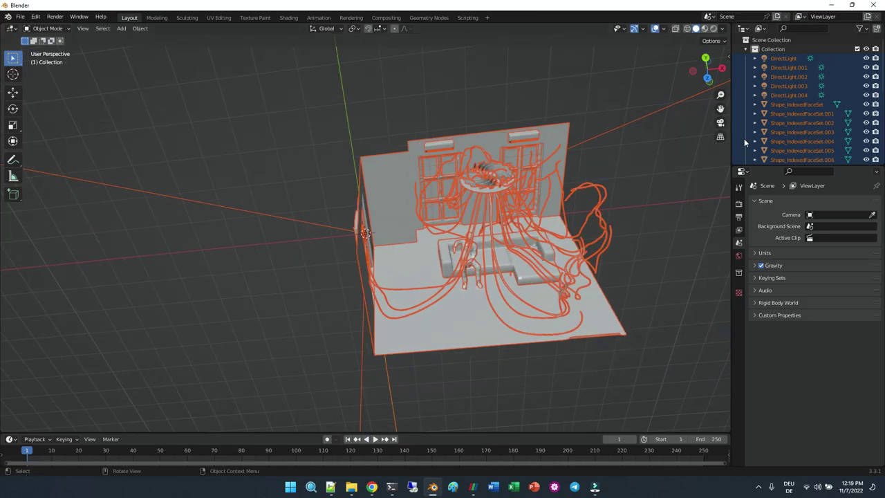
click(803, 105)
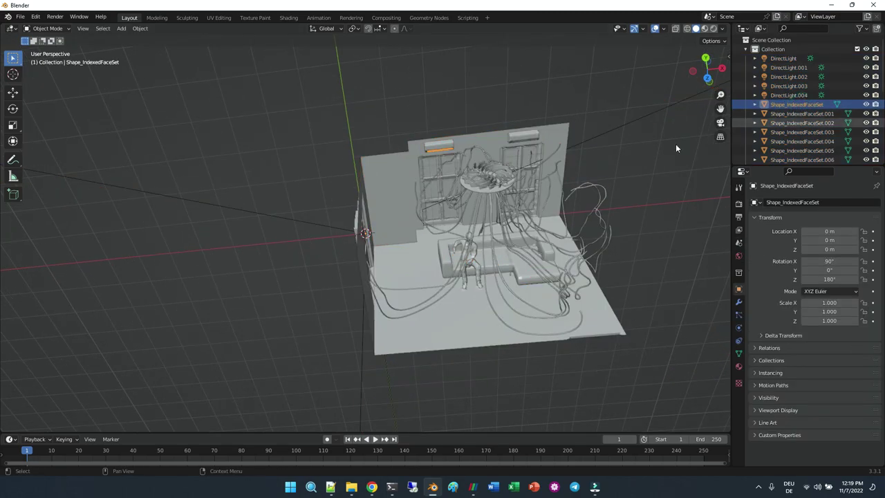
Turn the bottom area into an enlarged Shader Editor showing the material nodes.
click(15, 443)
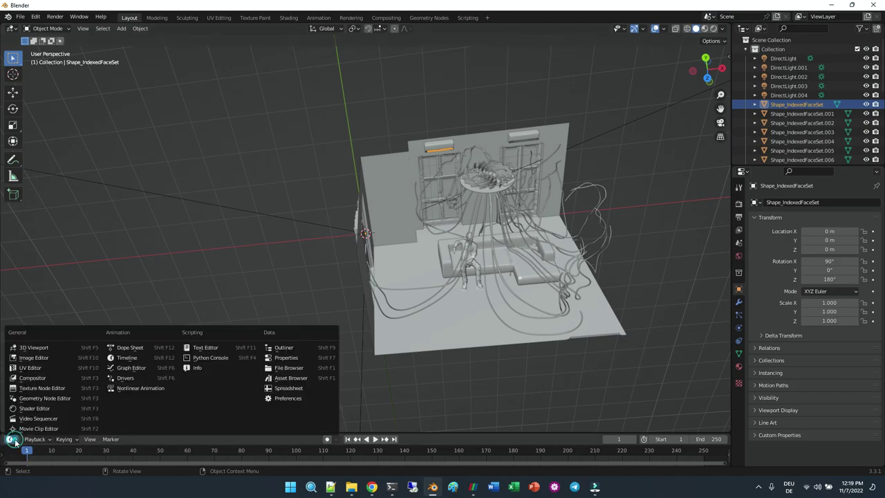
click(47, 410)
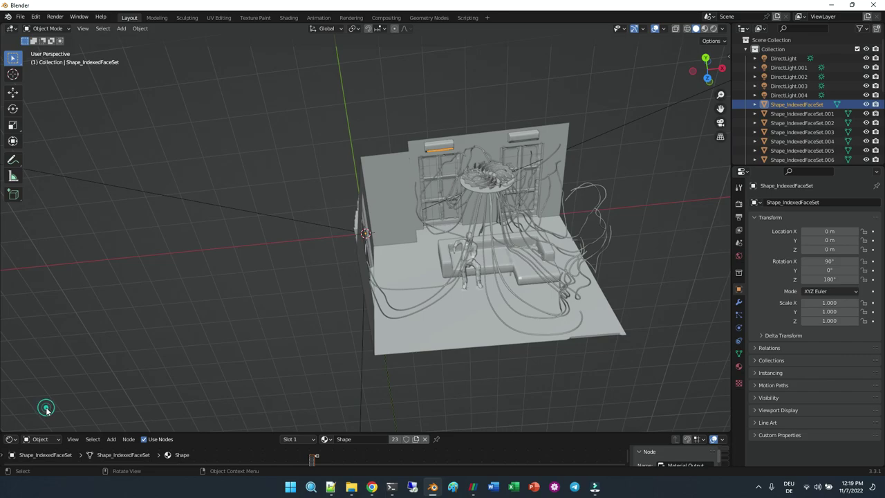
drag(263, 433, 307, 219)
scroll(320, 380, up, 10)
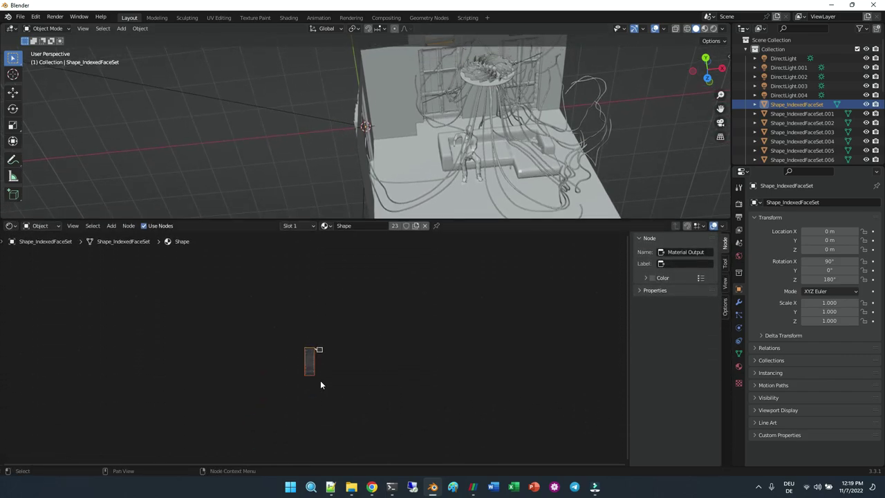
scroll(352, 412, up, 3)
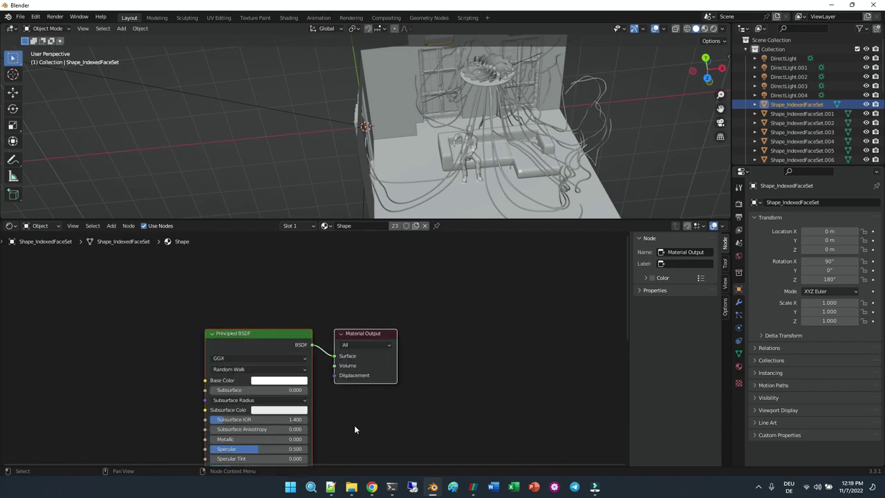
middle_drag(357, 427, 459, 391)
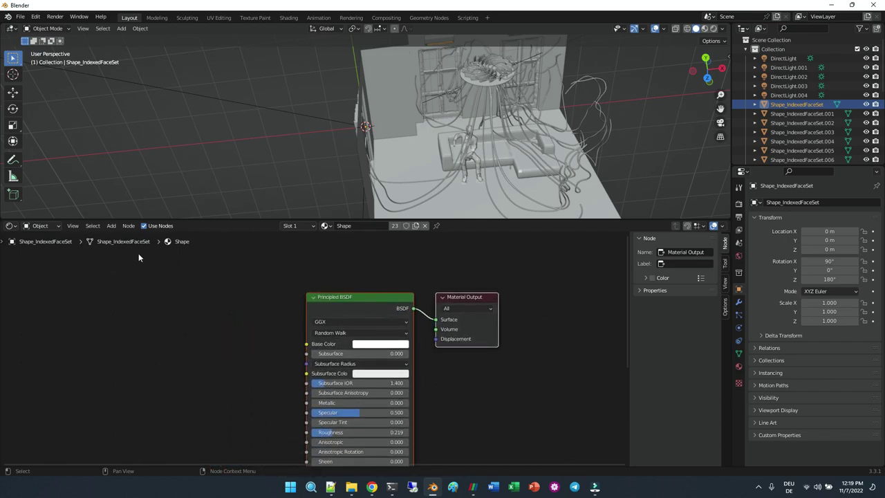
Add a Color Attribute node, wire its Color into Base Color, and enlarge the 3D view.
click(110, 226)
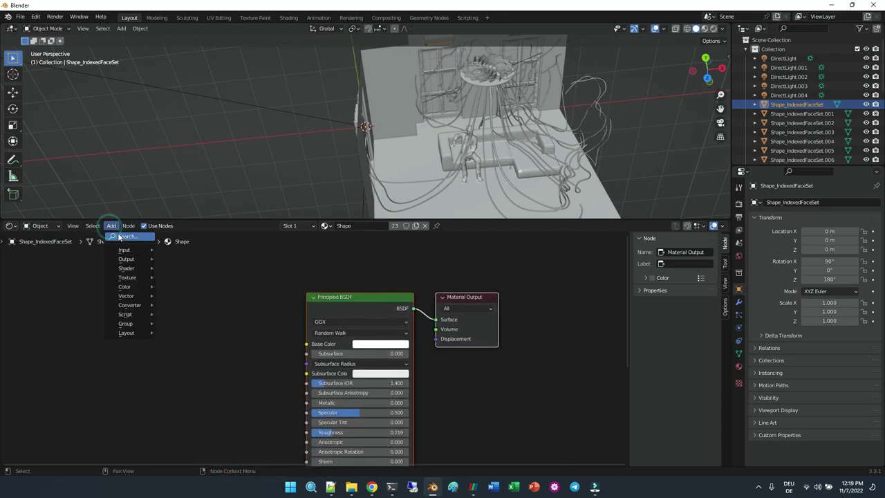
click(121, 235)
text(color)
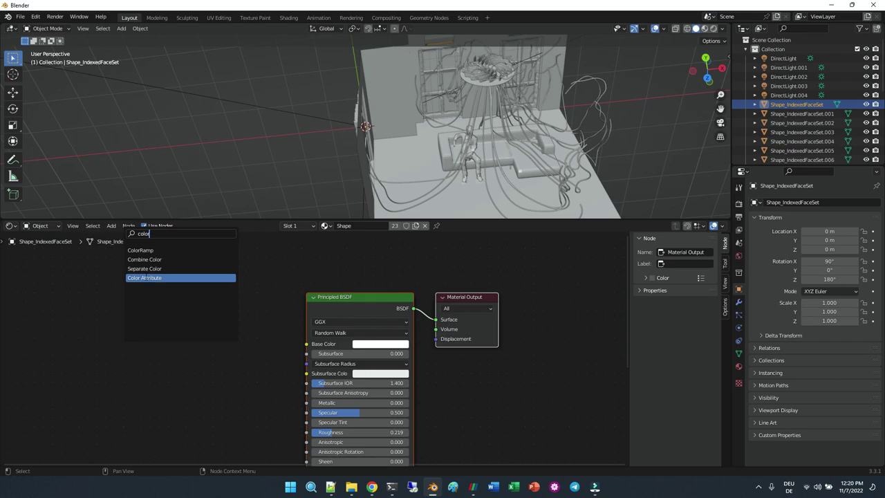
click(144, 277)
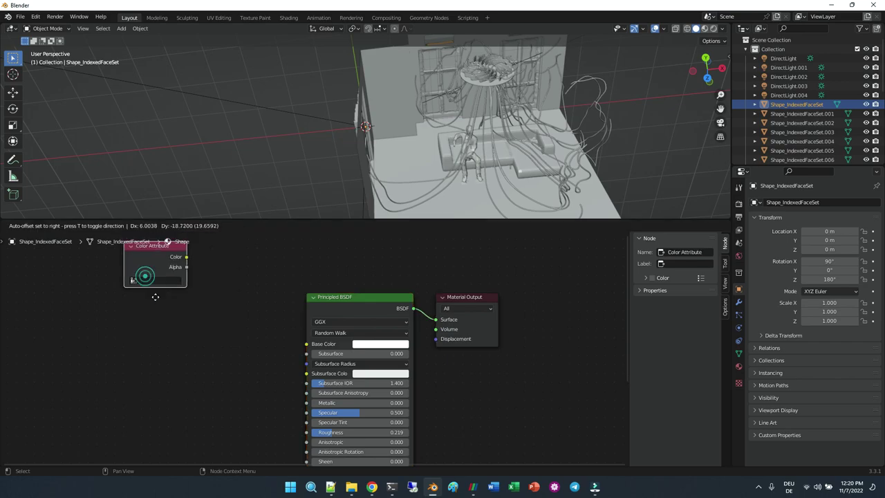
click(203, 361)
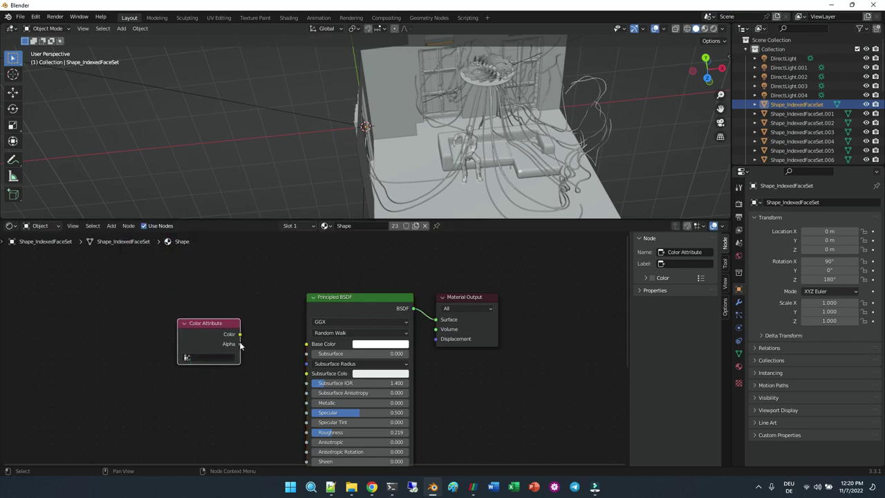
drag(239, 333, 307, 349)
drag(232, 219, 237, 454)
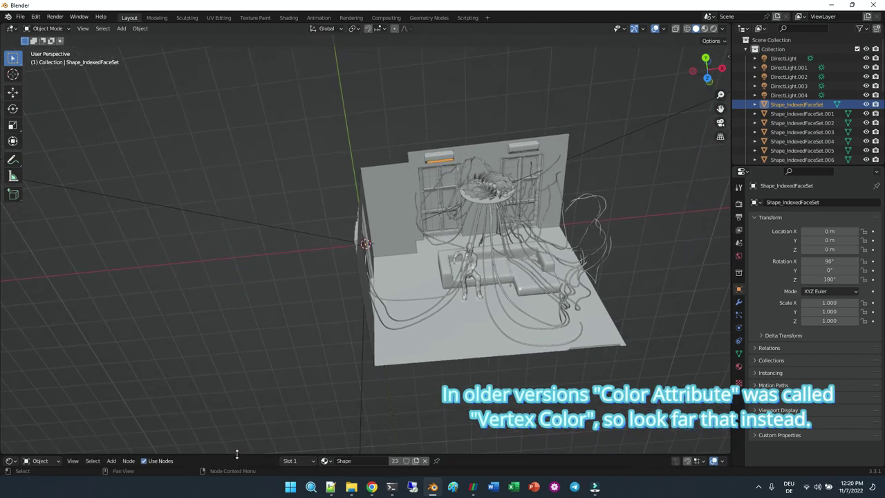
Select Shape_IndexedFaceSet through Shape_IndexedFaceSet.022 and Link Materials from the active one.
click(816, 105)
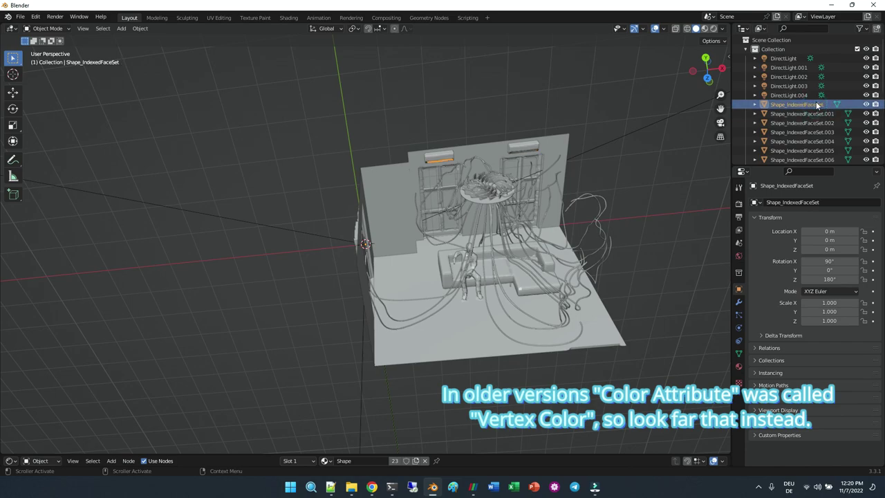
scroll(817, 105, down, 6)
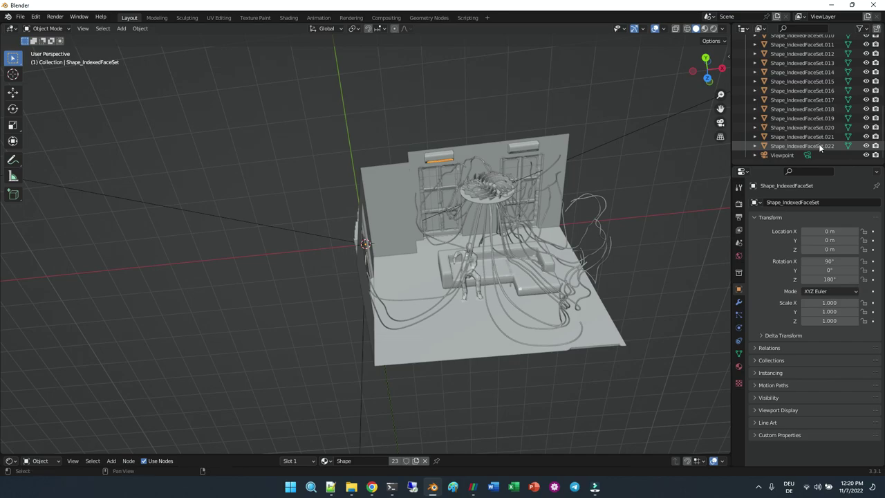
shift+click(819, 143)
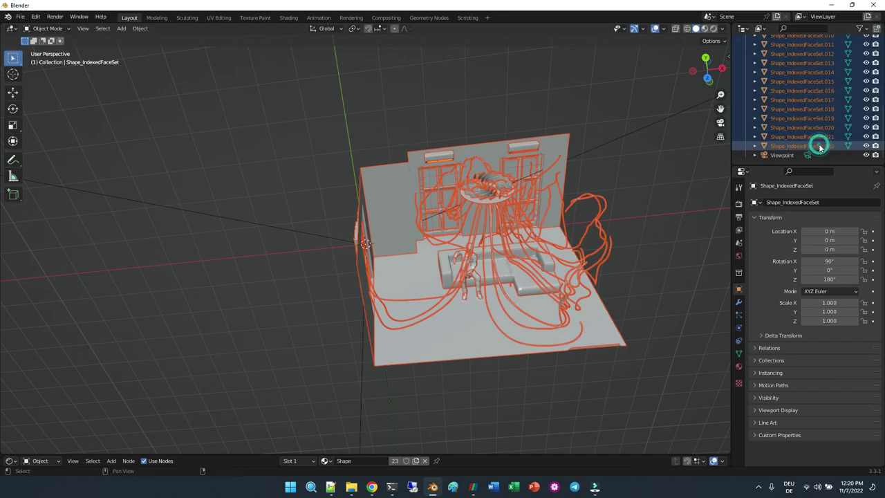
click(139, 28)
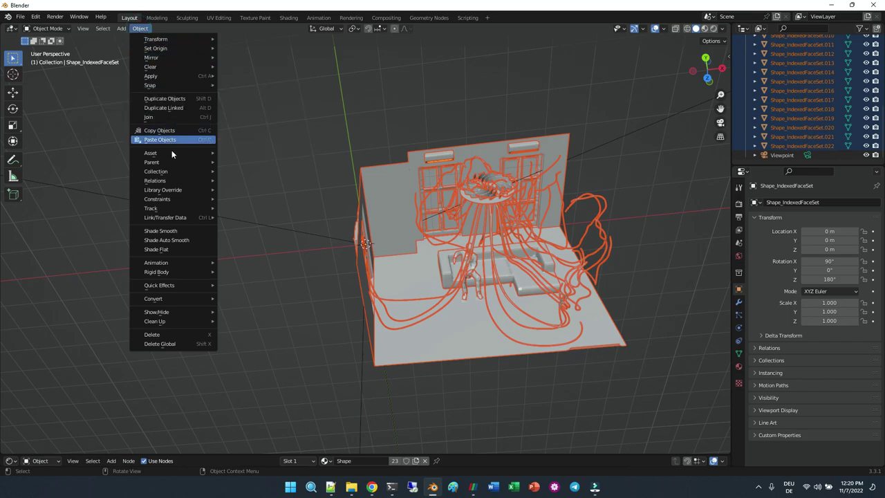
mouse_move(177, 218)
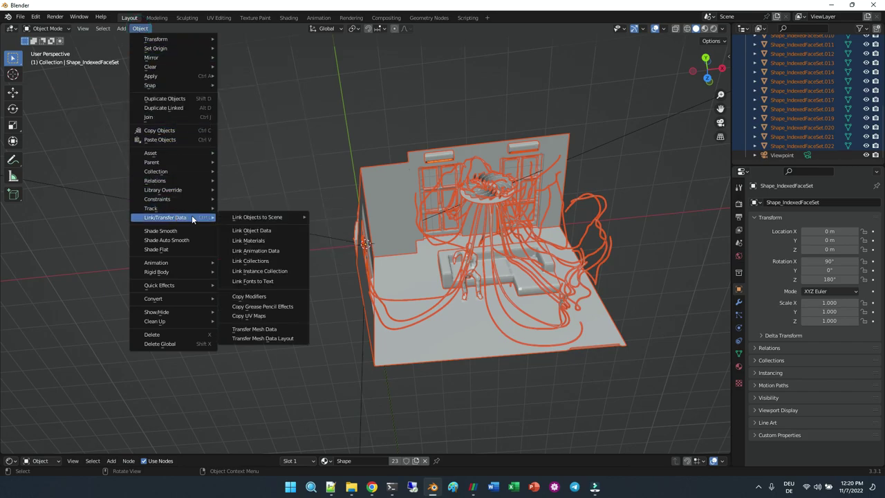
click(279, 241)
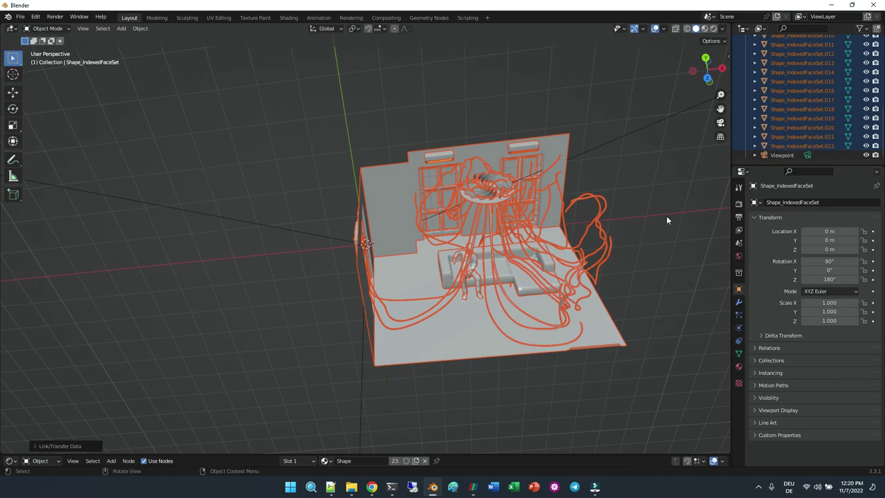
Look through the camera in Rendered shading, zoom in, and select the Viewpoint camera.
key(KP_0)
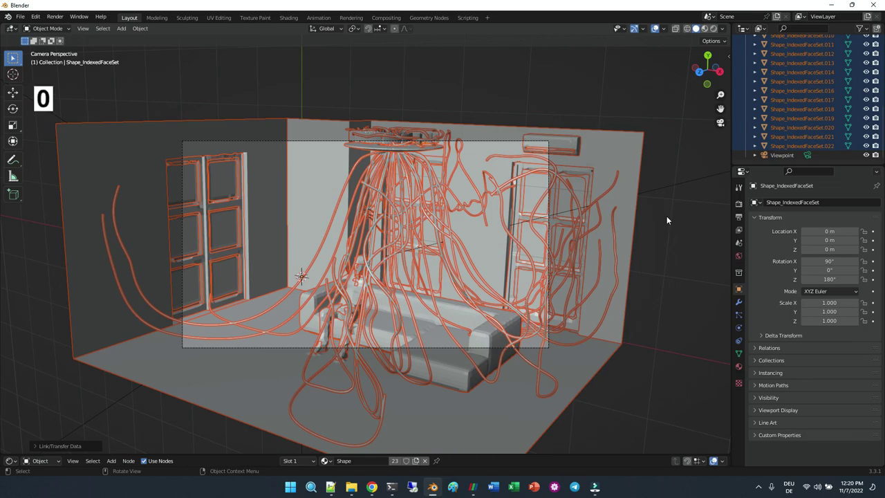
key(z)
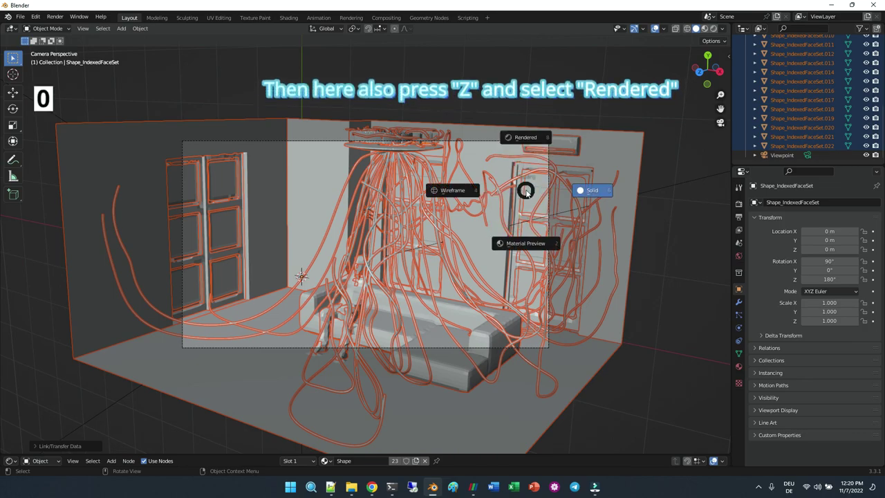
click(517, 142)
scroll(491, 237, up, 2)
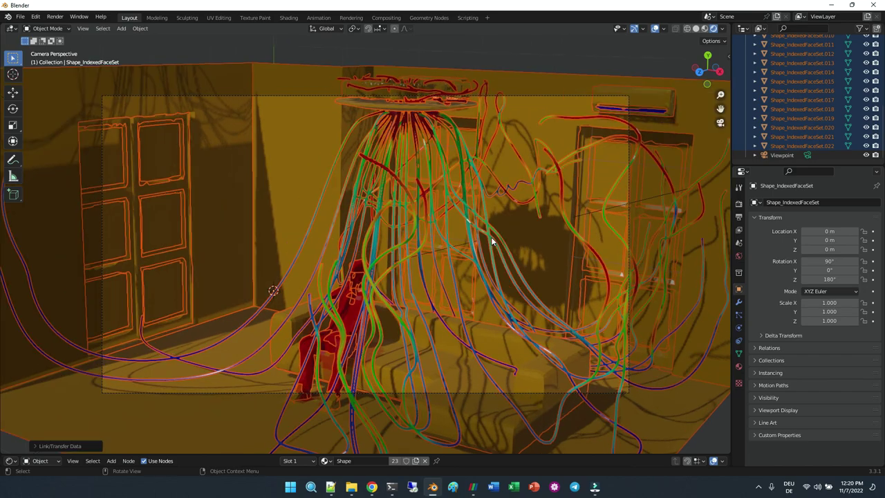
scroll(490, 242, up, 1)
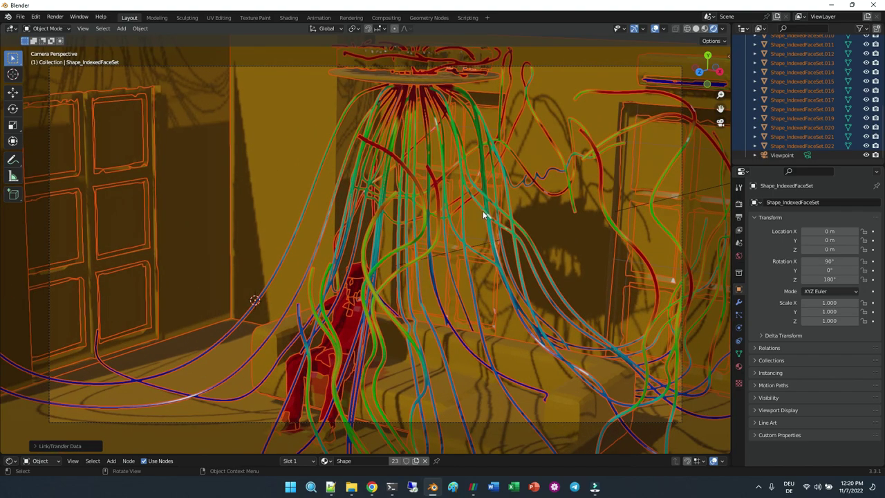
click(817, 147)
click(782, 156)
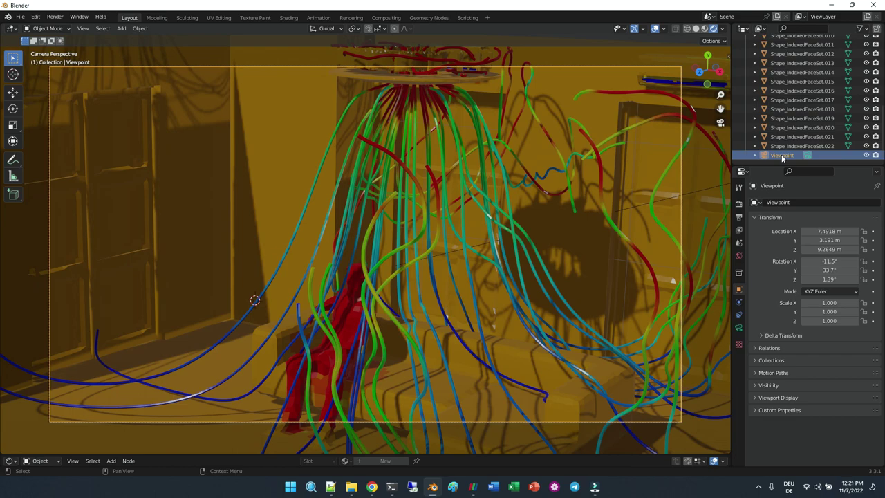
Raise DirectLight.001's strength from 0.750 to 1.490.
scroll(824, 103, up, 6)
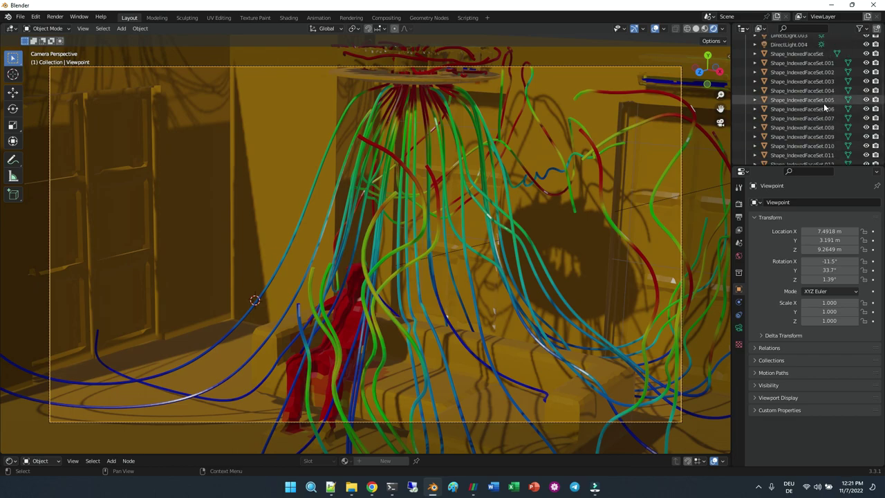
click(795, 68)
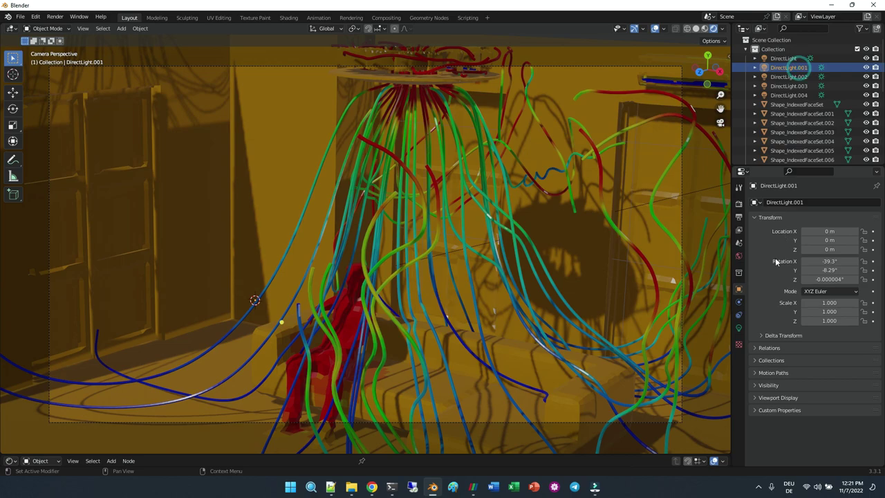
click(739, 329)
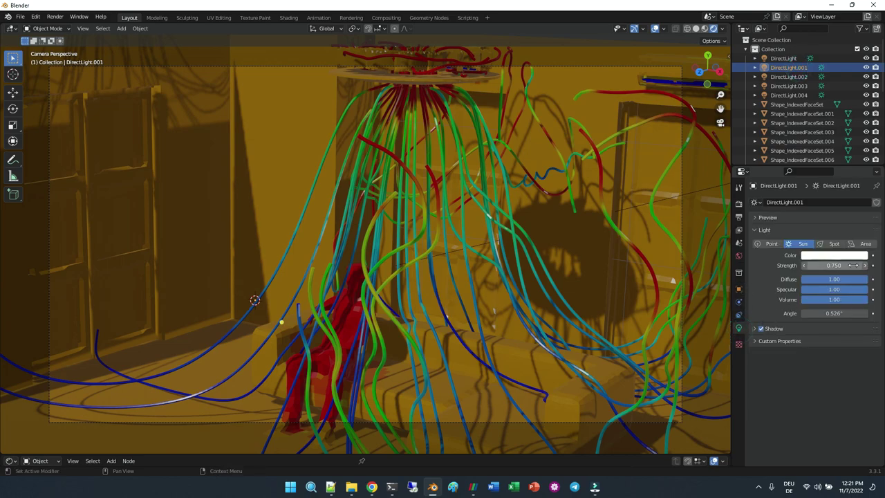
mouse_move(834, 266)
mouse_down()
mouse_move(884, 265)
mouse_move(844, 265)
mouse_up()
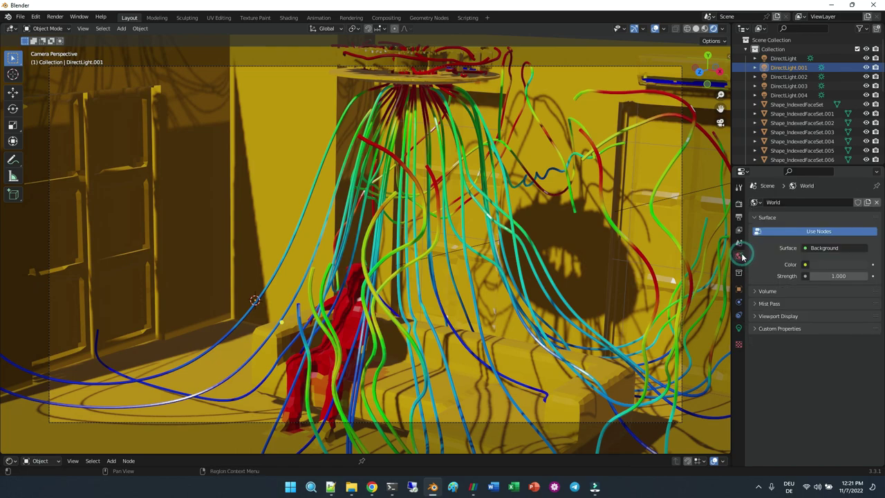
Enable Transparent in the Render Properties Film settings.
click(738, 203)
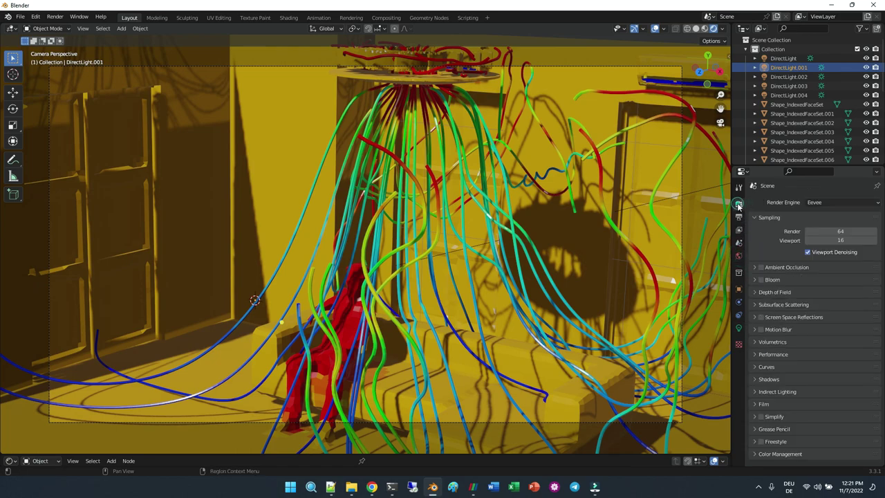
click(754, 403)
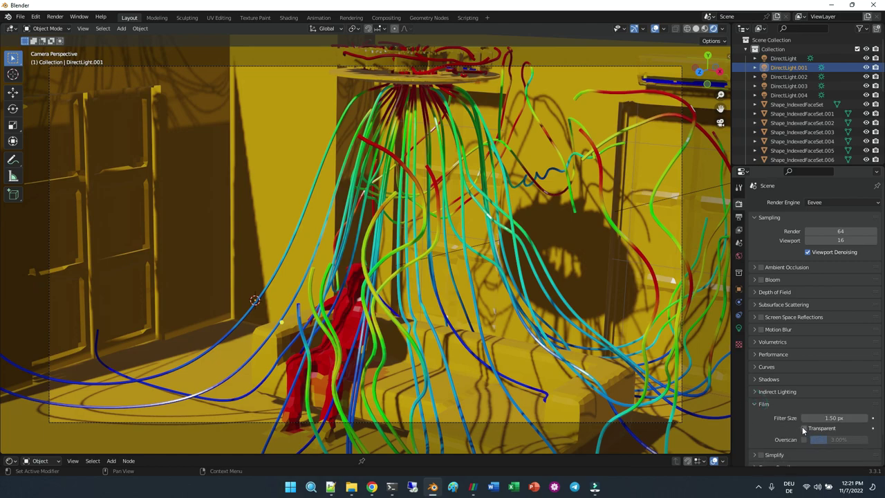
click(804, 428)
Render the camera view with F12 and save the image as myImage.png.
key(F12)
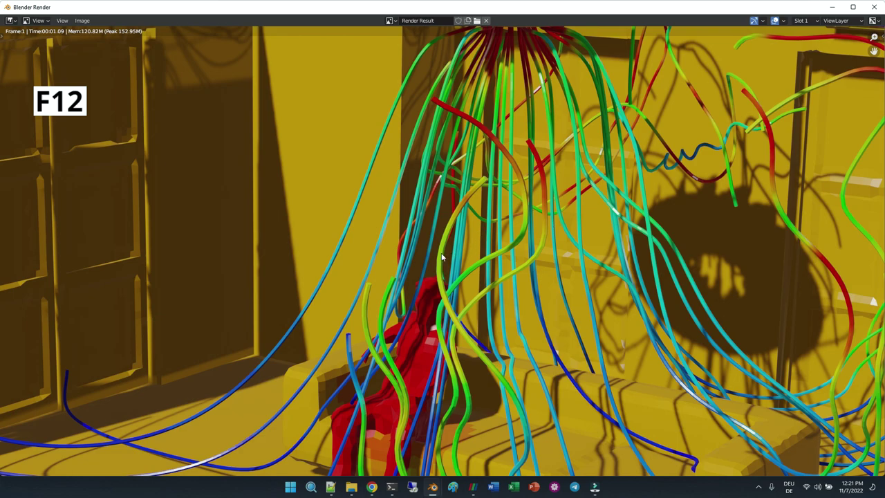
scroll(443, 257, down, 2)
scroll(442, 257, up, 1)
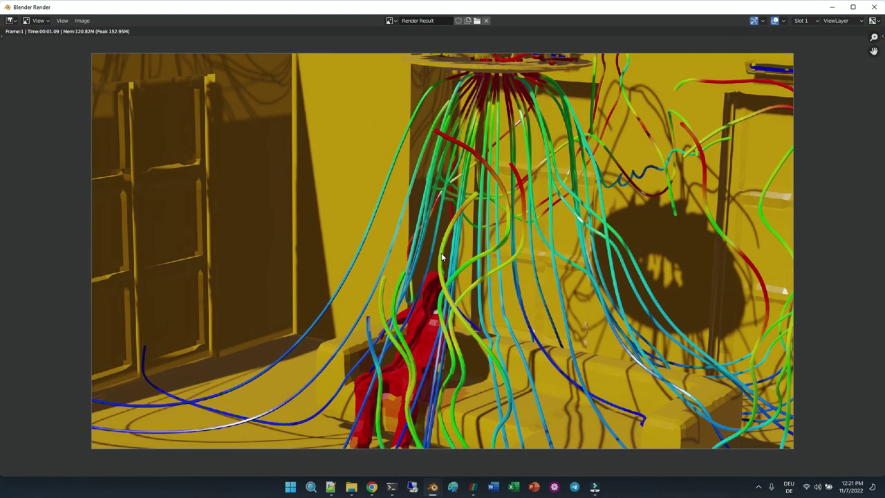
click(82, 22)
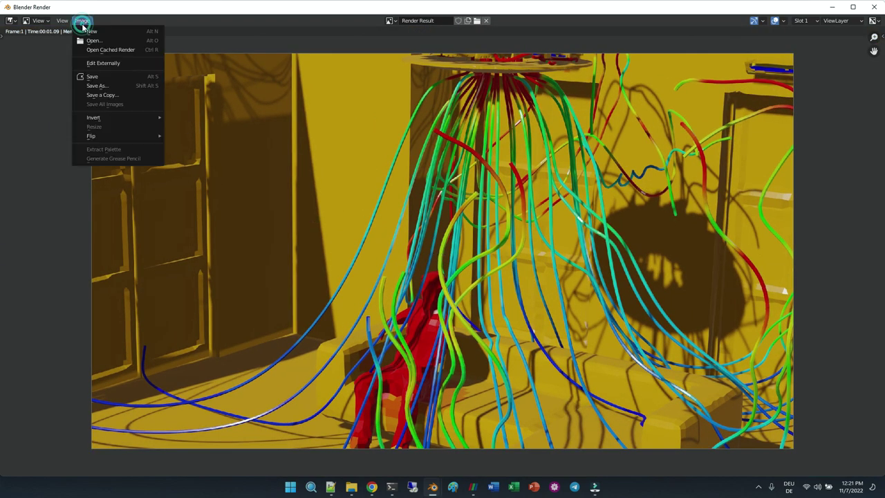
click(95, 86)
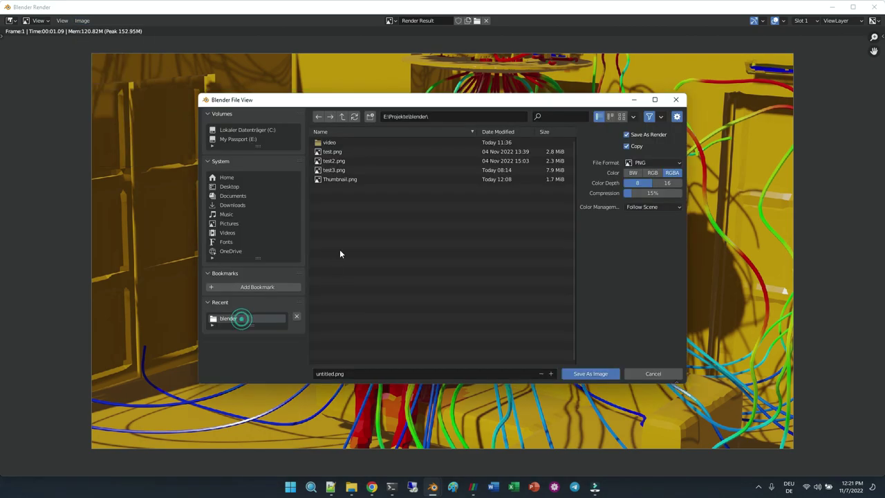
click(323, 374)
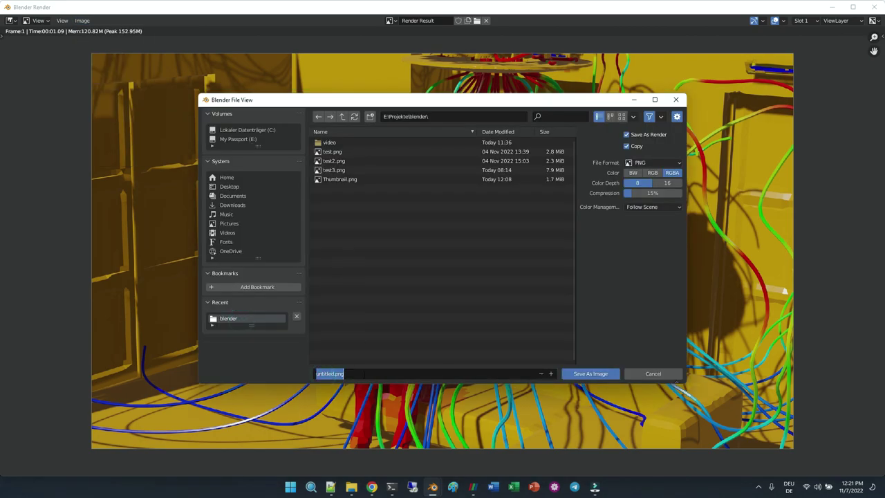
text(myImage.png)
click(599, 374)
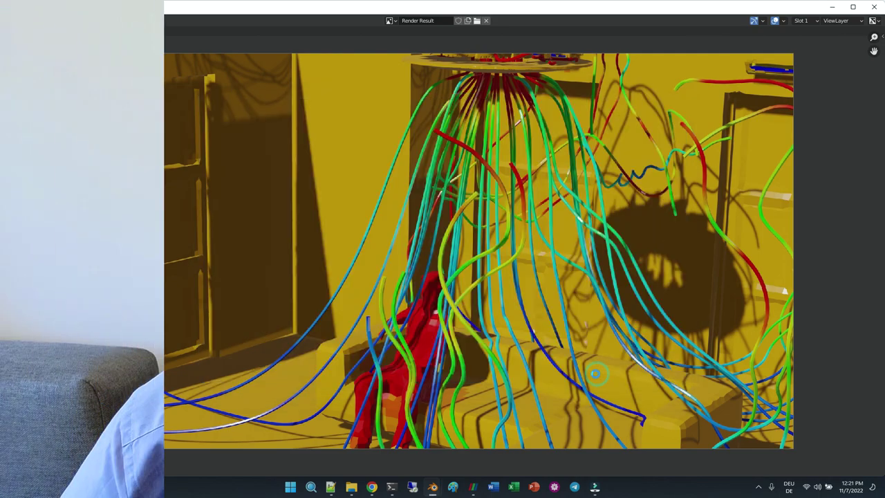